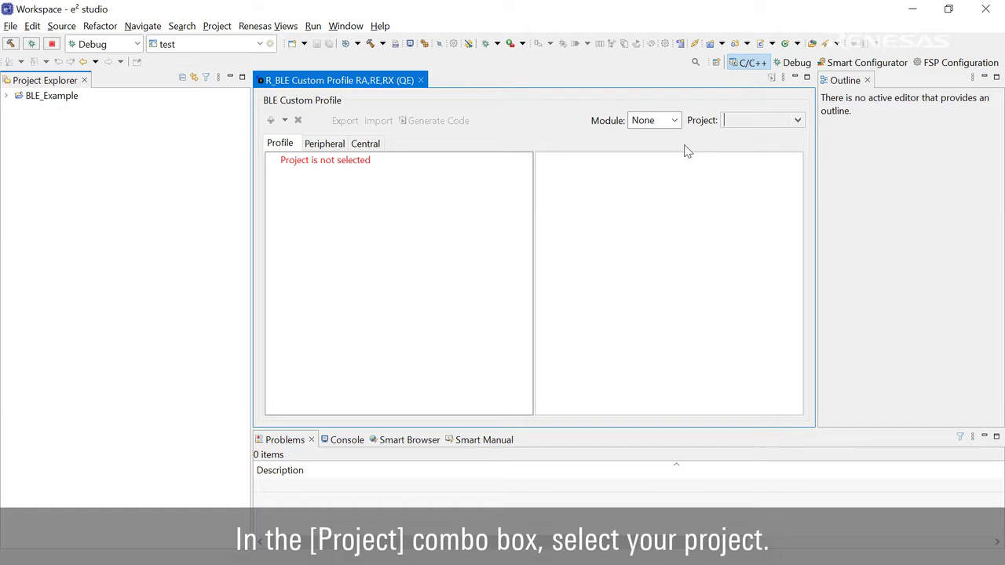
Step: Add the LED Switch Service to the BLE_Example project's profile and generate the code
{"action": "left_click", "coordinate": [746, 120]}
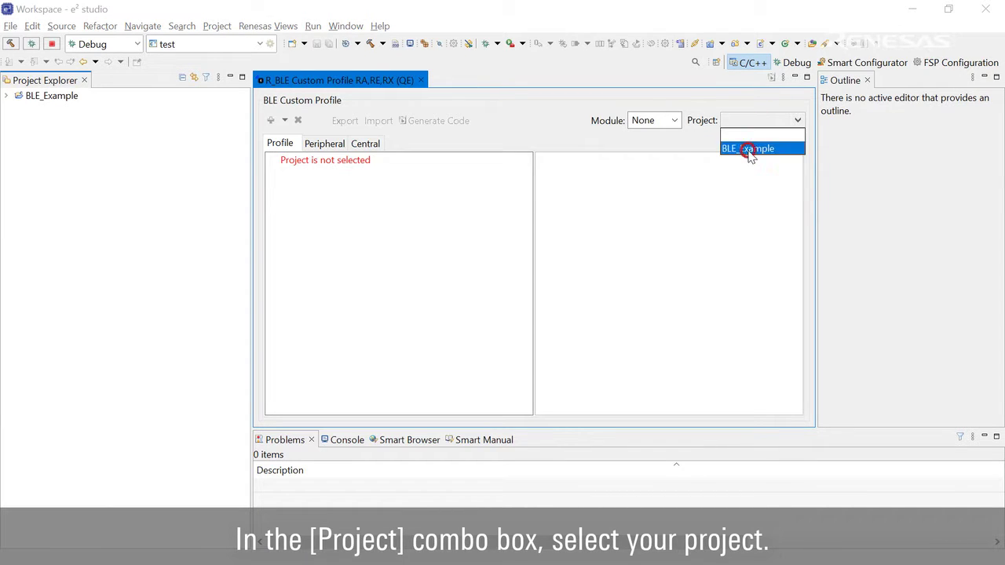
{"action": "left_click", "coordinate": [752, 149]}
{"action": "left_click", "coordinate": [314, 161]}
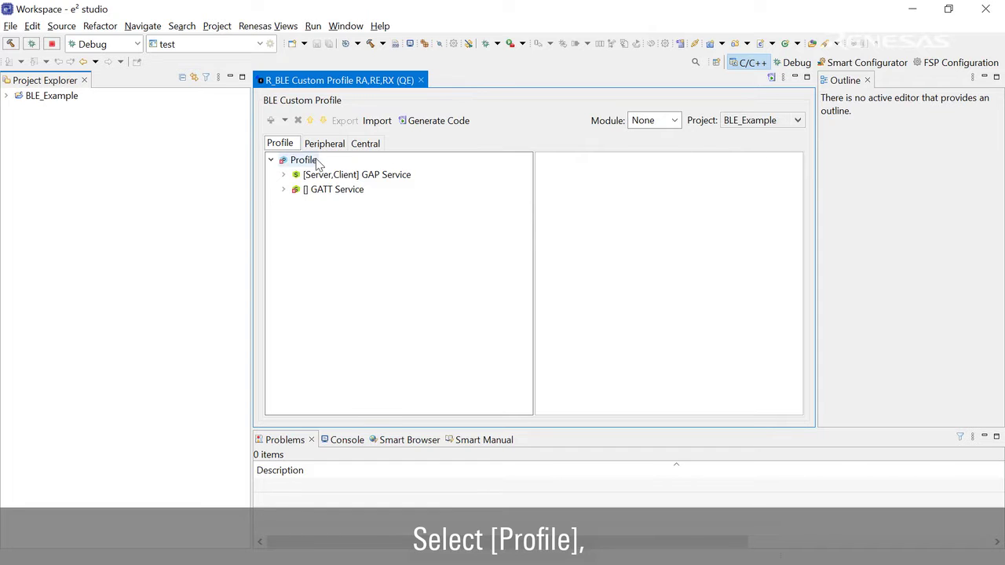
{"action": "left_click", "coordinate": [284, 120]}
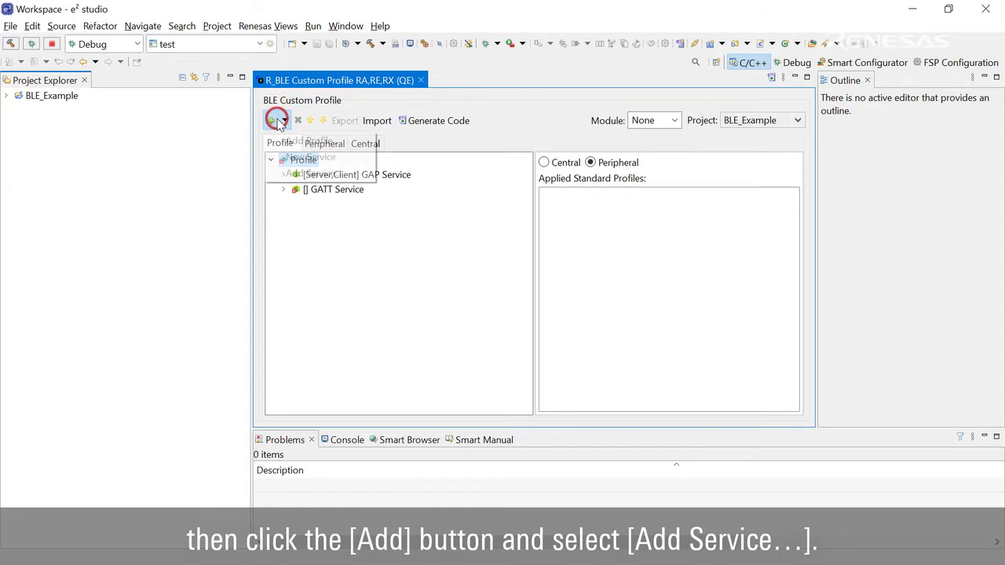
{"action": "left_click", "coordinate": [311, 173]}
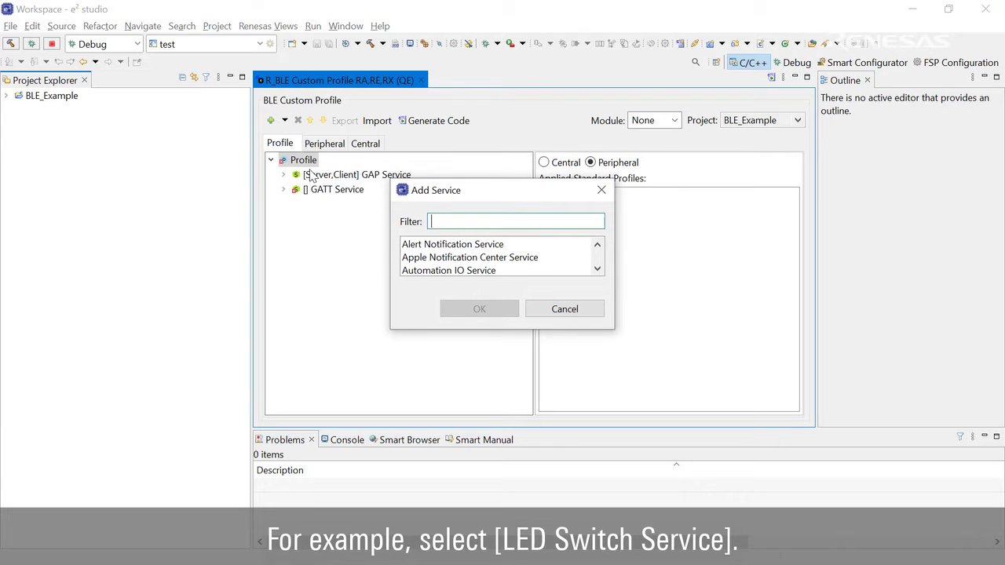
{"action": "type", "text": "LED"}
{"action": "left_click", "coordinate": [422, 245]}
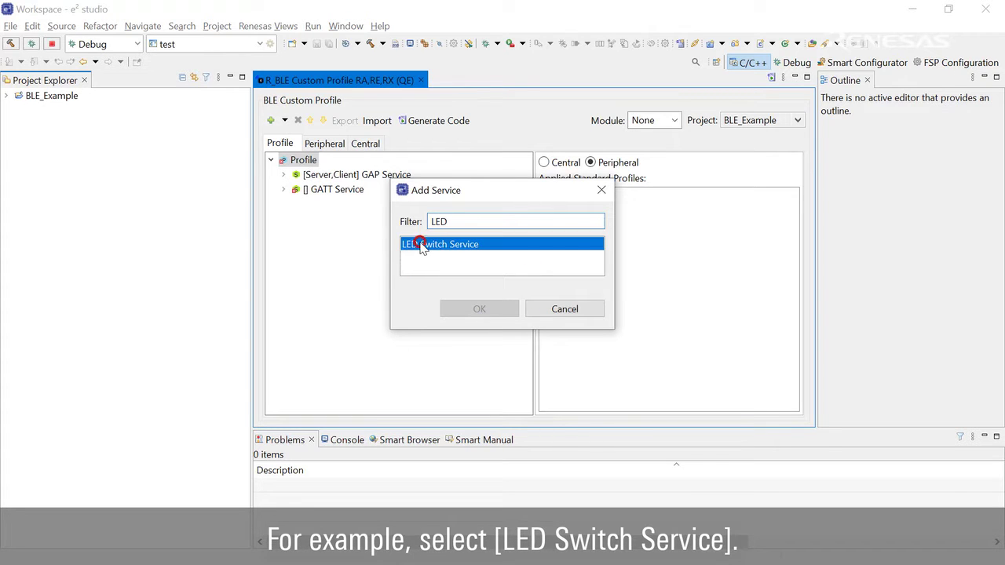
{"action": "left_click", "coordinate": [478, 309]}
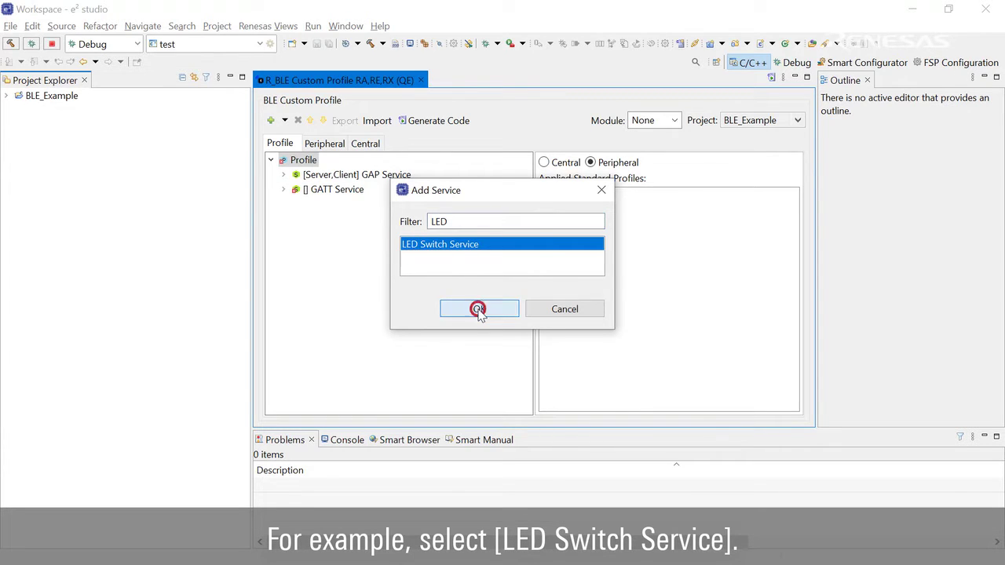
{"action": "left_click", "coordinate": [444, 122]}
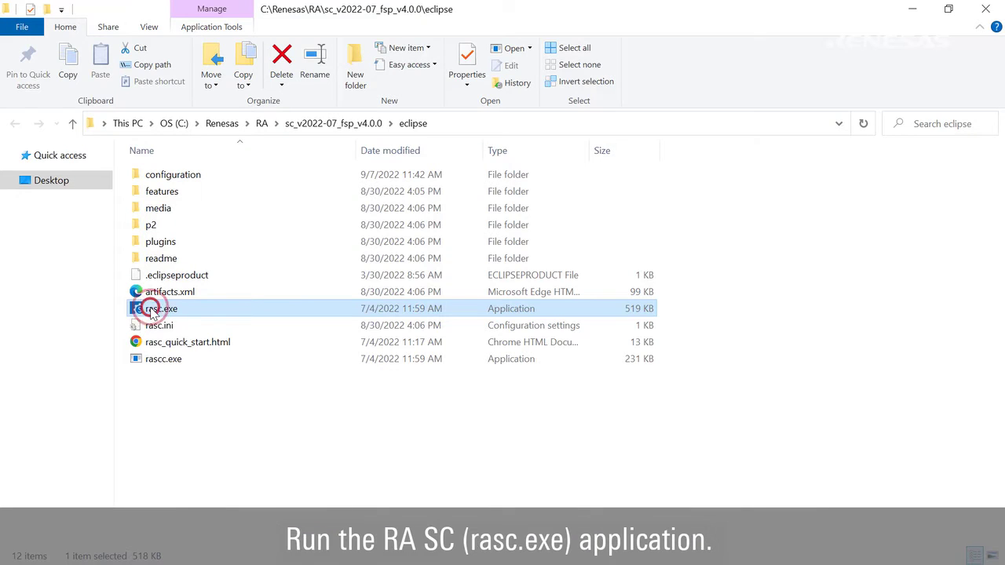
Step: Launch rasc.exe and start a new Renesas RA project named BLE_FSP_Project, located in C:\Workspace\Keil
{"action": "double_click", "coordinate": [152, 314]}
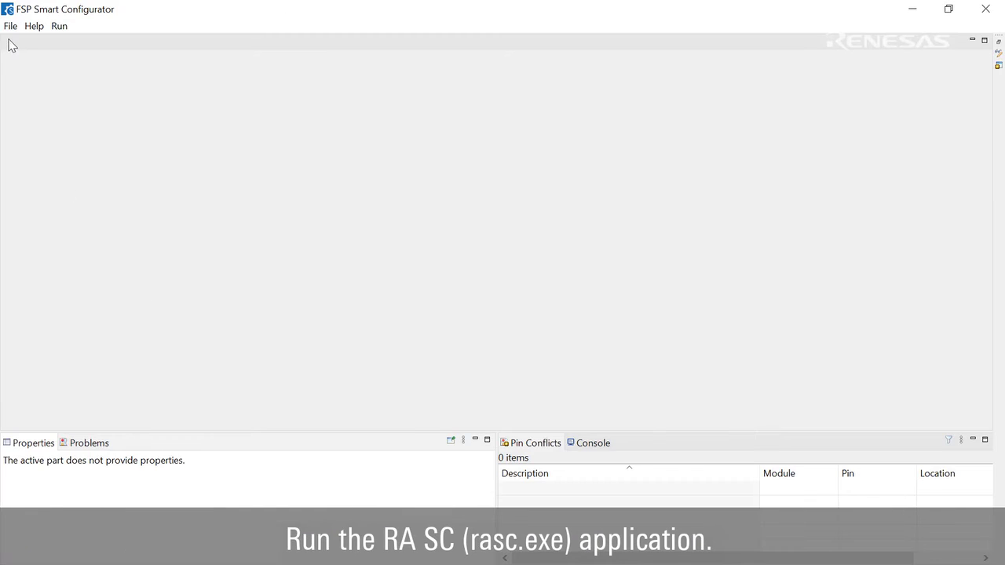
{"action": "left_click", "coordinate": [10, 26]}
{"action": "mouse_move", "coordinate": [27, 40]}
{"action": "left_click", "coordinate": [138, 42]}
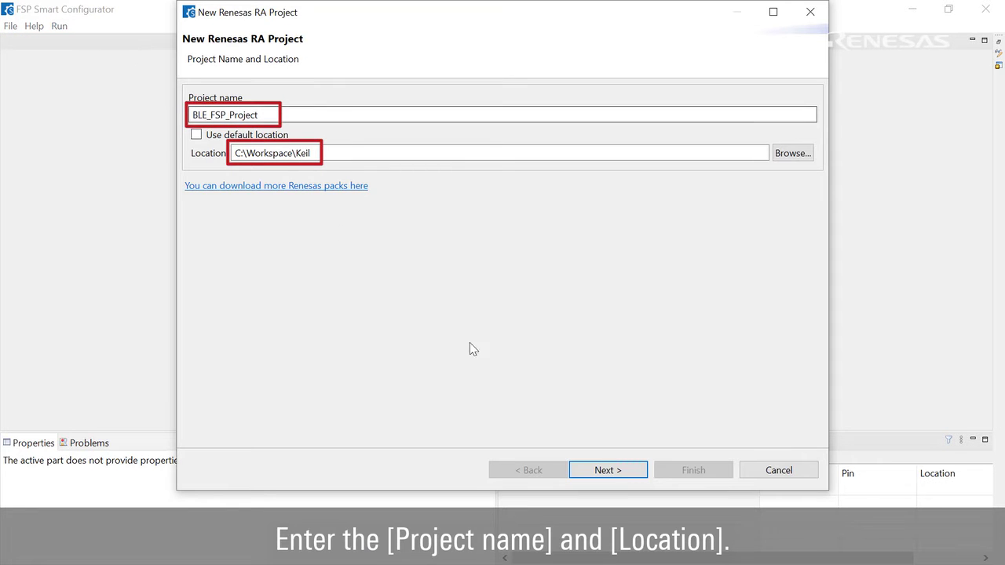
{"action": "left_click", "coordinate": [603, 470]}
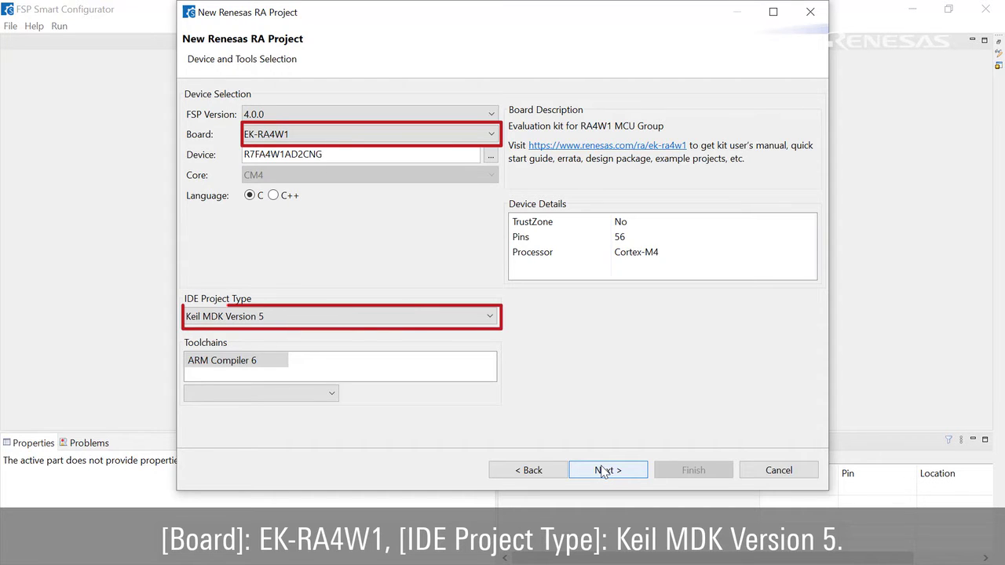
Step: Create the project for board EK-RA4W1 with Keil MDK Version 5, No RTOS and the Bare Metal - Minimal template
{"action": "left_click", "coordinate": [603, 471]}
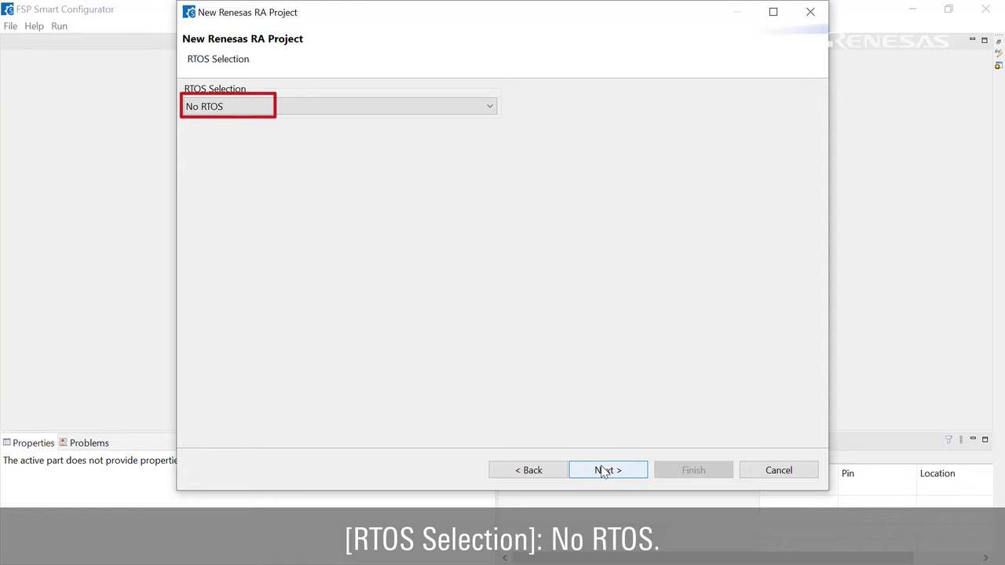
{"action": "left_click", "coordinate": [603, 470]}
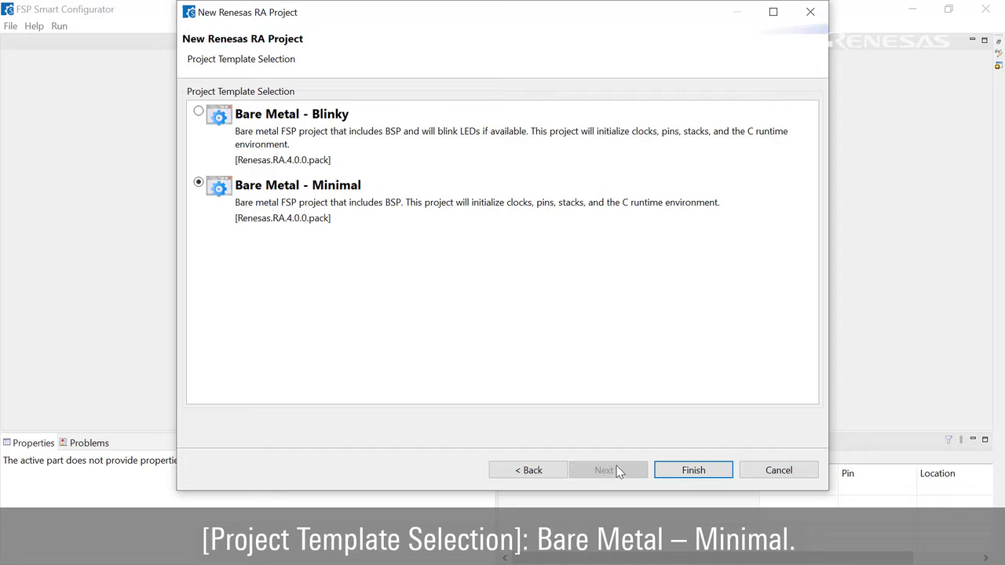
{"action": "left_click", "coordinate": [669, 469]}
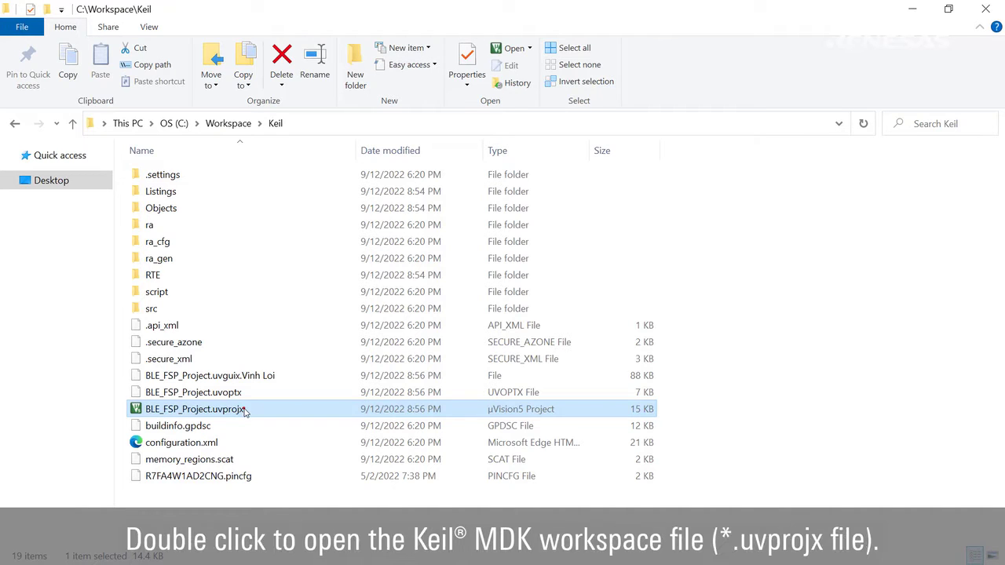
Step: Open BLE_FSP_Project.uvprojx in µVision and add a custom RA Smart Configurator tool running rasc.exe from $P with arguments "--device $D --compiler ARMv6 configuration.xml"
{"action": "double_click", "coordinate": [244, 410]}
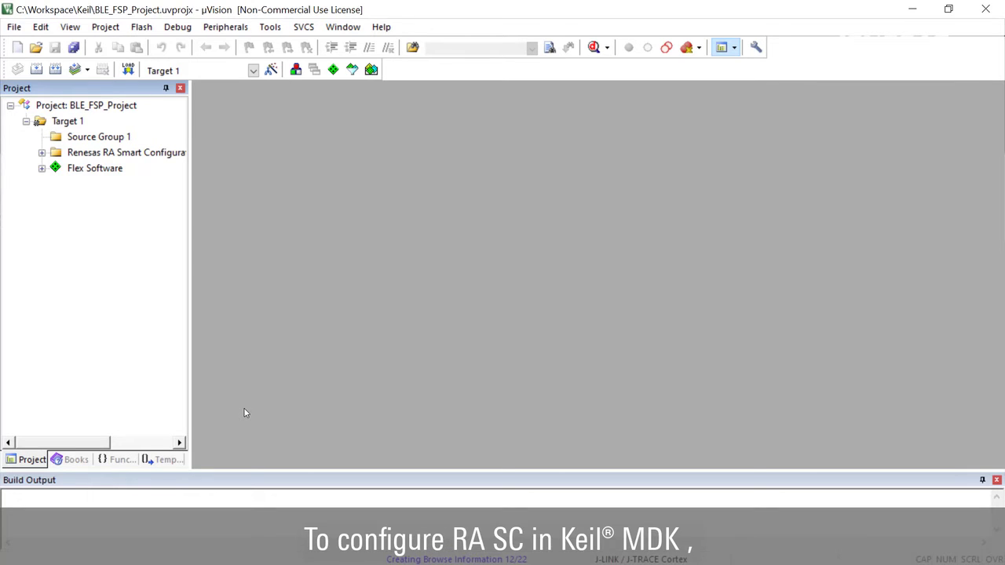
{"action": "left_click", "coordinate": [270, 27]}
{"action": "left_click", "coordinate": [292, 120]}
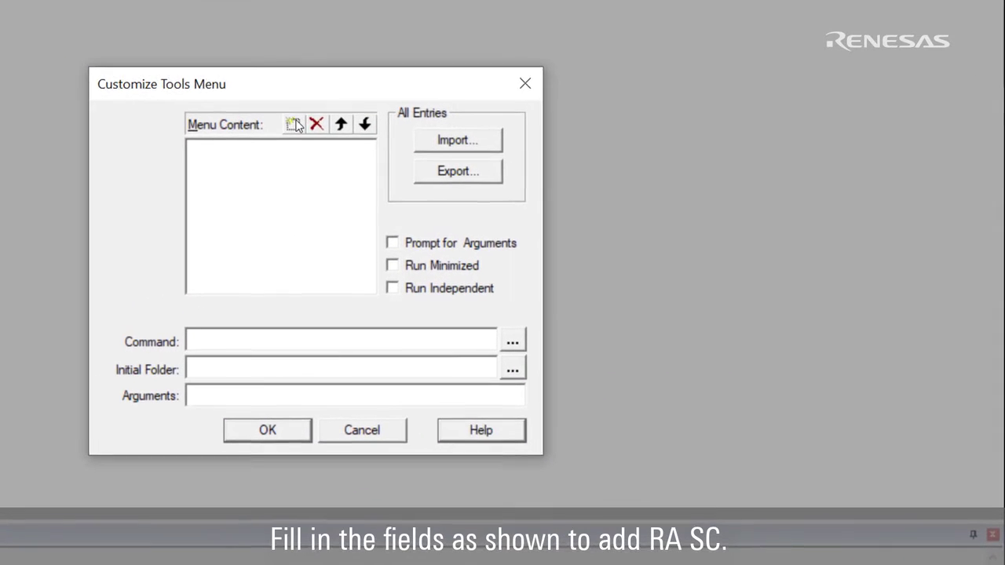
{"action": "left_click", "coordinate": [295, 124]}
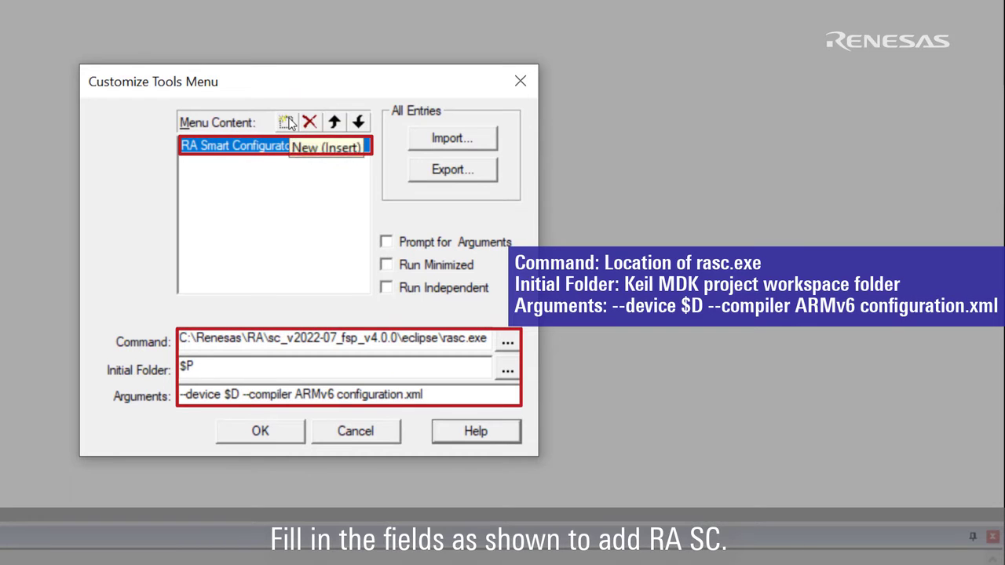
{"action": "left_click", "coordinate": [291, 436]}
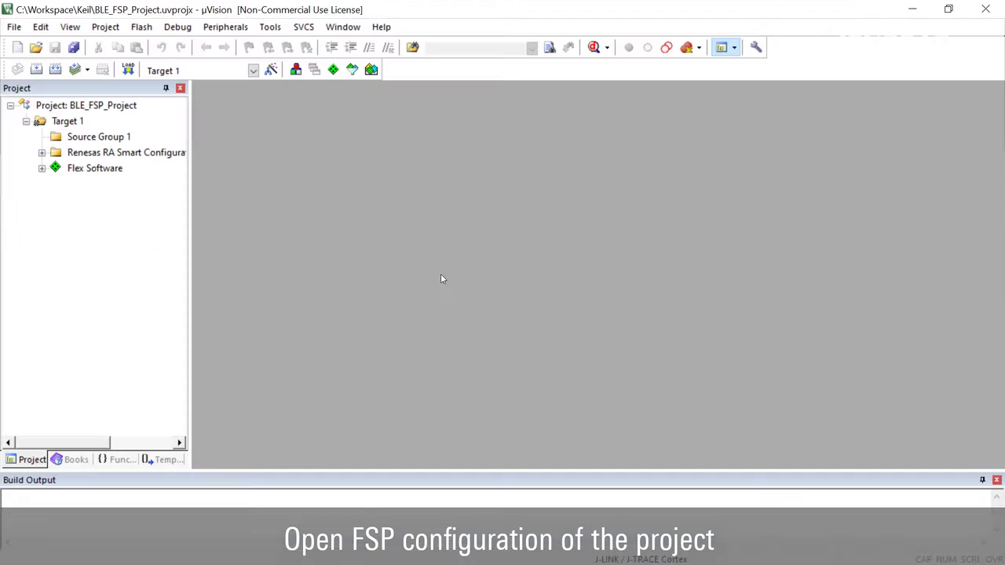
Step: Open the project's FSP configuration in RA Smart Configurator and add the BLE Abstraction (rm_ble_abs) networking stack
{"action": "left_click", "coordinate": [271, 28]}
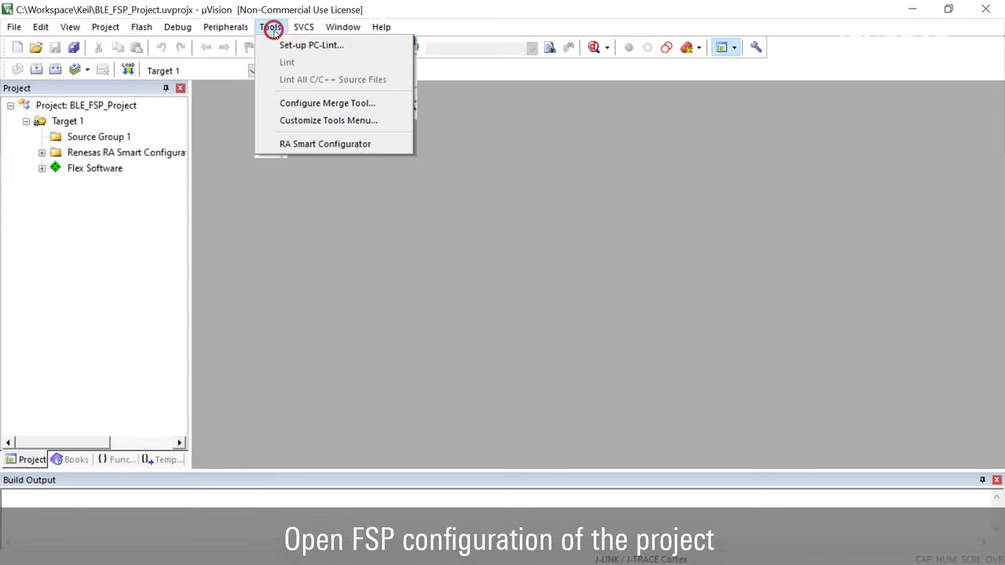
{"action": "left_click", "coordinate": [332, 144]}
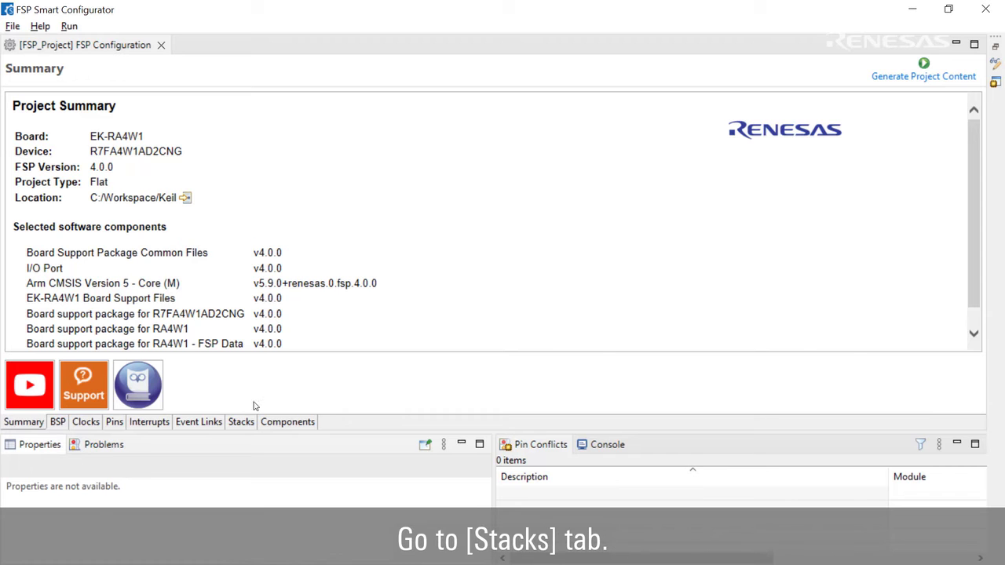
{"action": "left_click", "coordinate": [241, 425]}
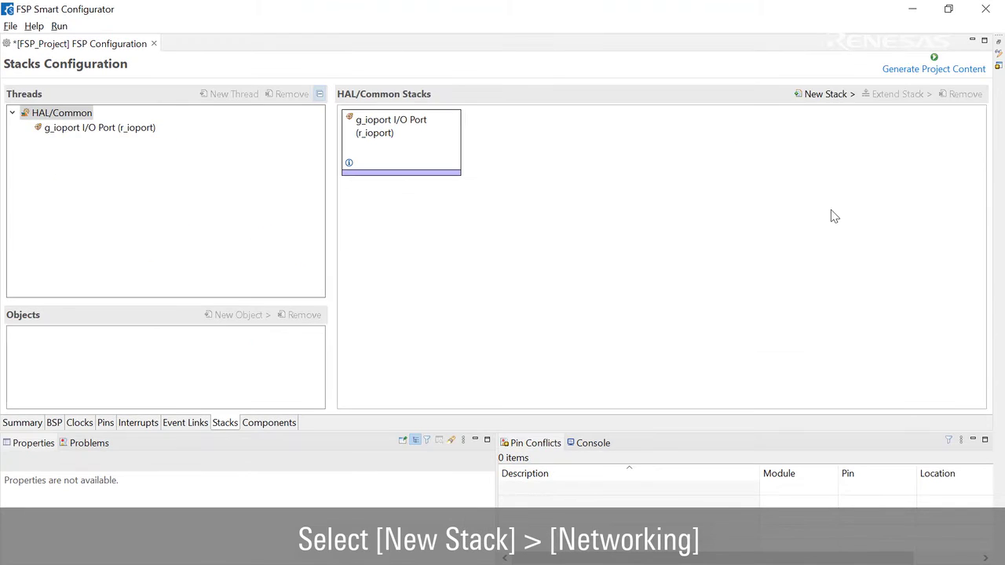
{"action": "left_click", "coordinate": [825, 95]}
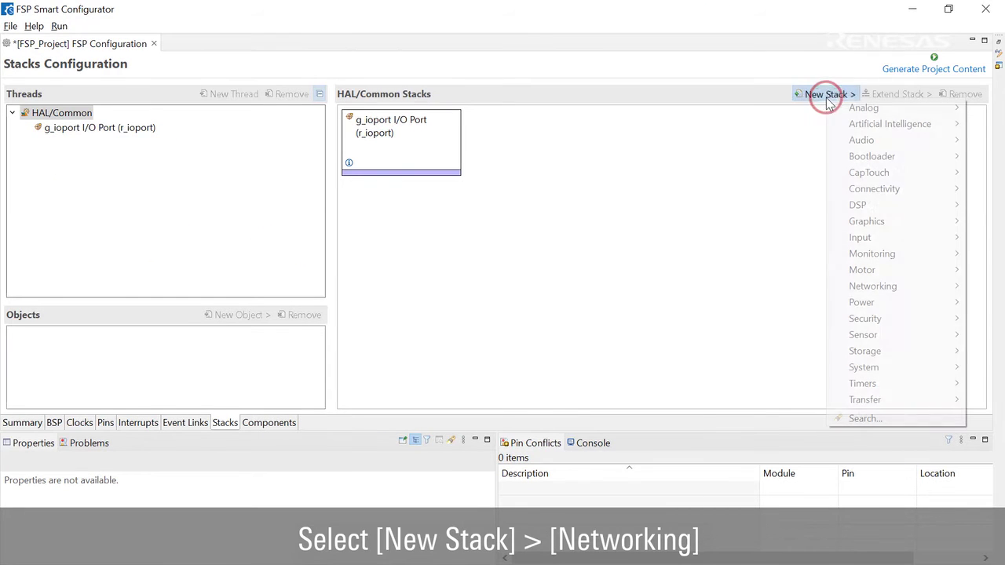
{"action": "left_click", "coordinate": [894, 288]}
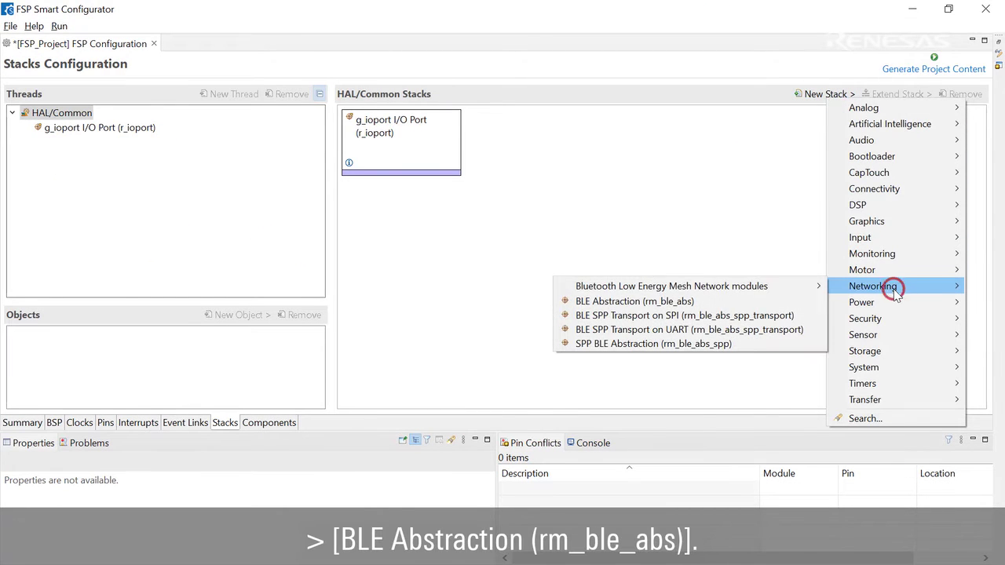
{"action": "left_click", "coordinate": [807, 305]}
Step: Add BLE Driver (r_ble_extended) as the BLE library for network under the BLE Abstraction stack
{"action": "right_click", "coordinate": [552, 223]}
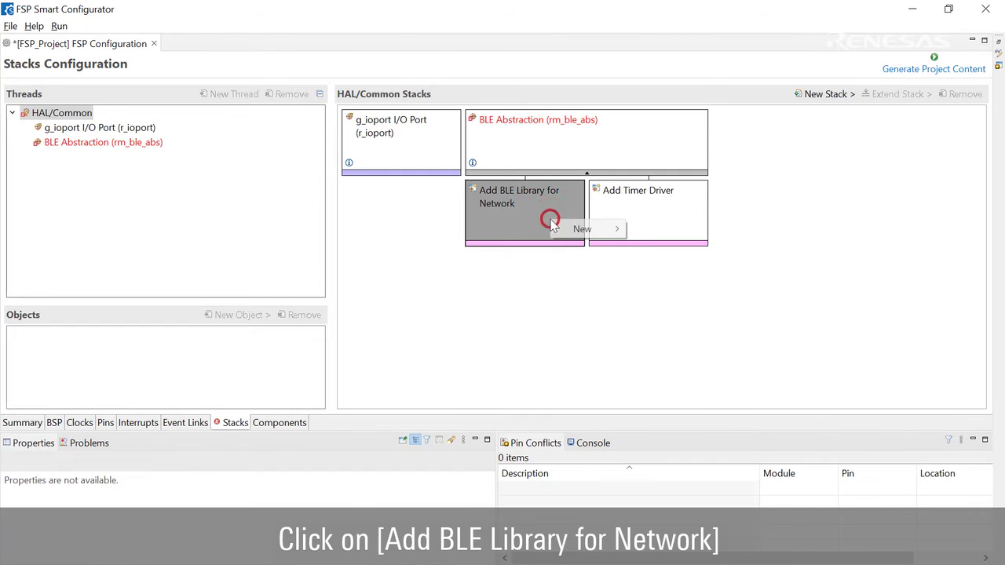
{"action": "mouse_move", "coordinate": [577, 228]}
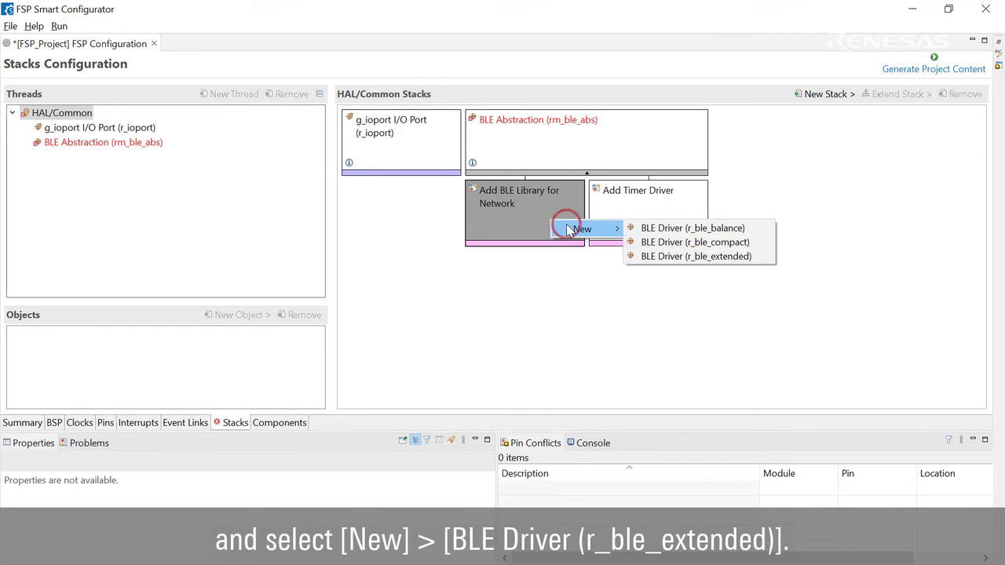
{"action": "left_click", "coordinate": [650, 256]}
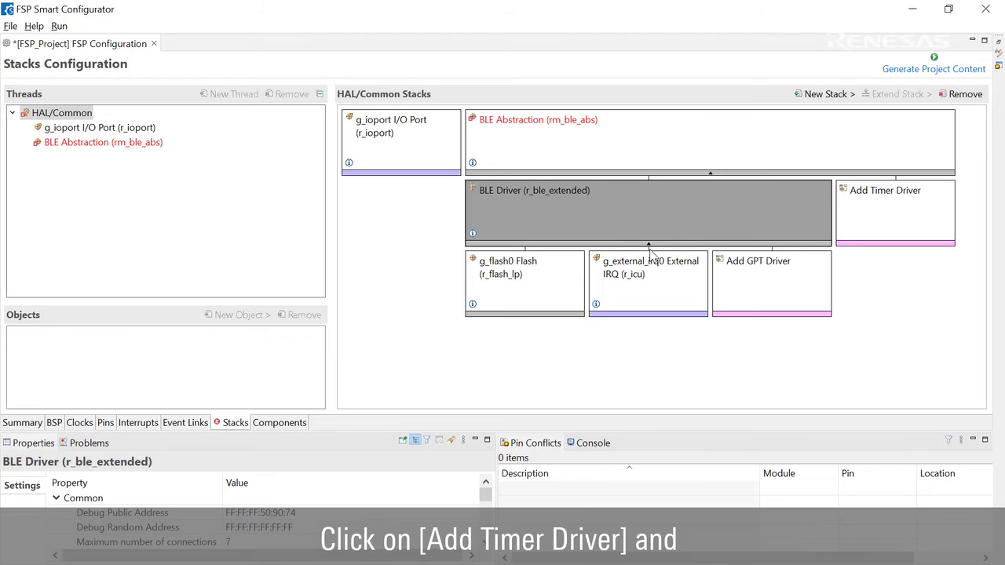
Step: Add the Timer, Low-Power (r_agt) as the timer driver and set its Underflow Interrupt Priority to Priority 4
{"action": "right_click", "coordinate": [883, 222]}
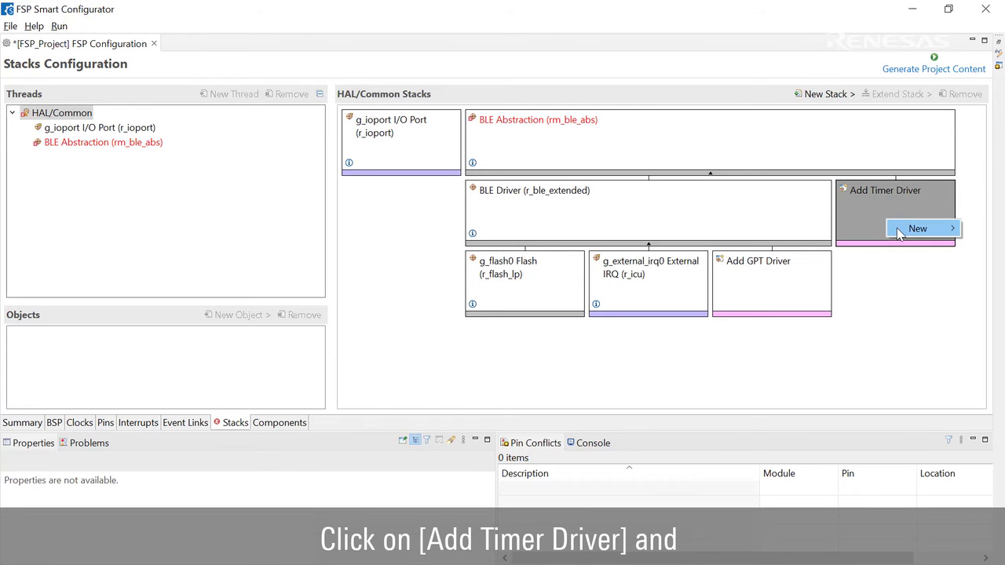
{"action": "mouse_move", "coordinate": [902, 228]}
{"action": "left_click", "coordinate": [863, 242]}
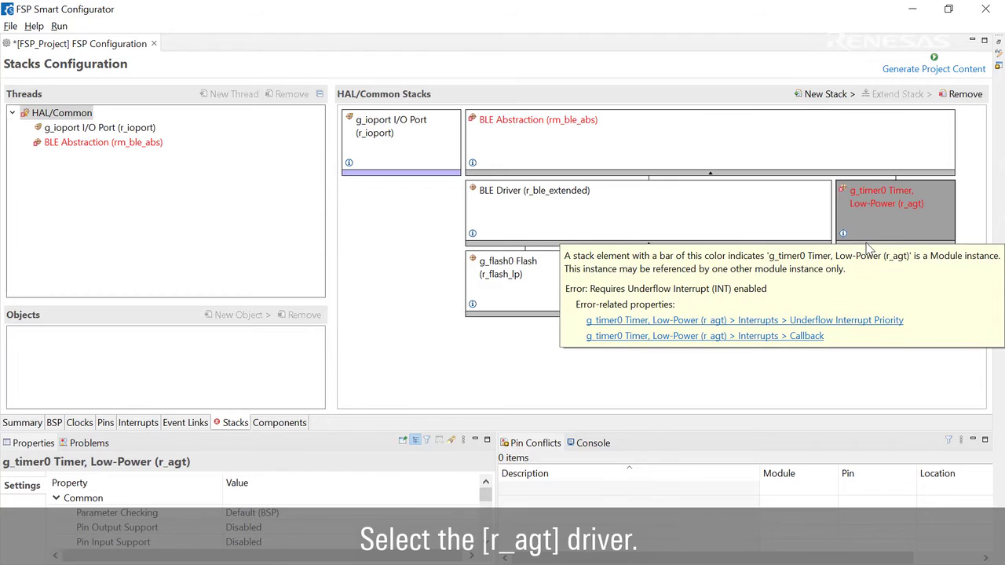
{"action": "left_click", "coordinate": [942, 200]}
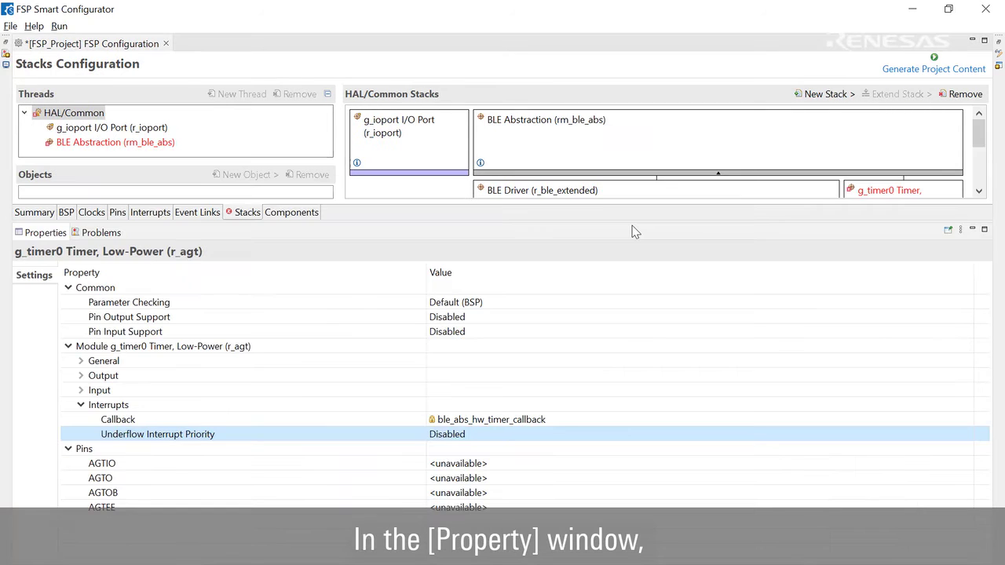
{"action": "left_click", "coordinate": [526, 435]}
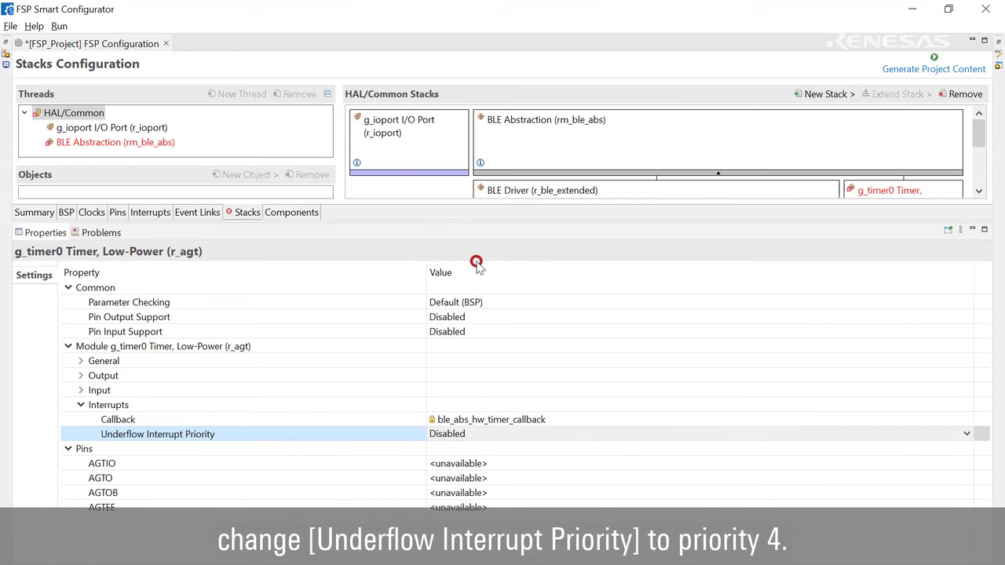
{"action": "left_click", "coordinate": [477, 264]}
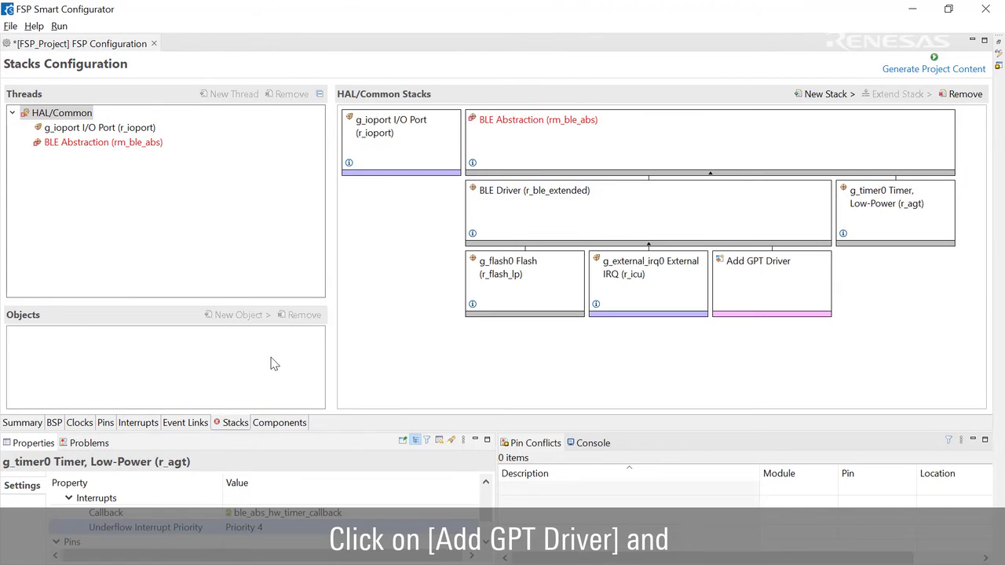
Step: Add Timer, General PWM (r_gpt) as the GPT driver and set its Overflow/Crest Interrupt Priority to Priority 2
{"action": "right_click", "coordinate": [758, 290]}
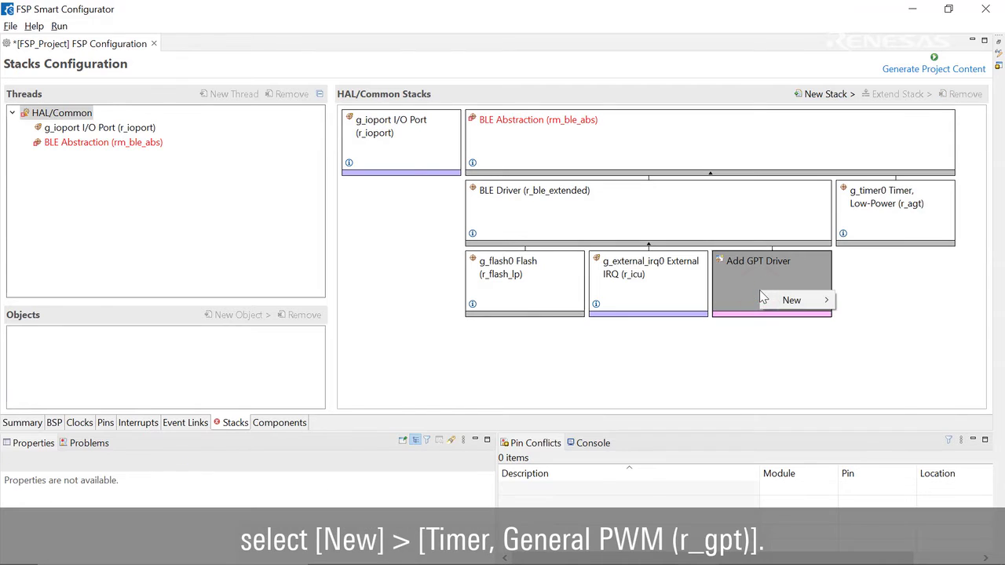
{"action": "mouse_move", "coordinate": [795, 300]}
{"action": "left_click", "coordinate": [851, 300]}
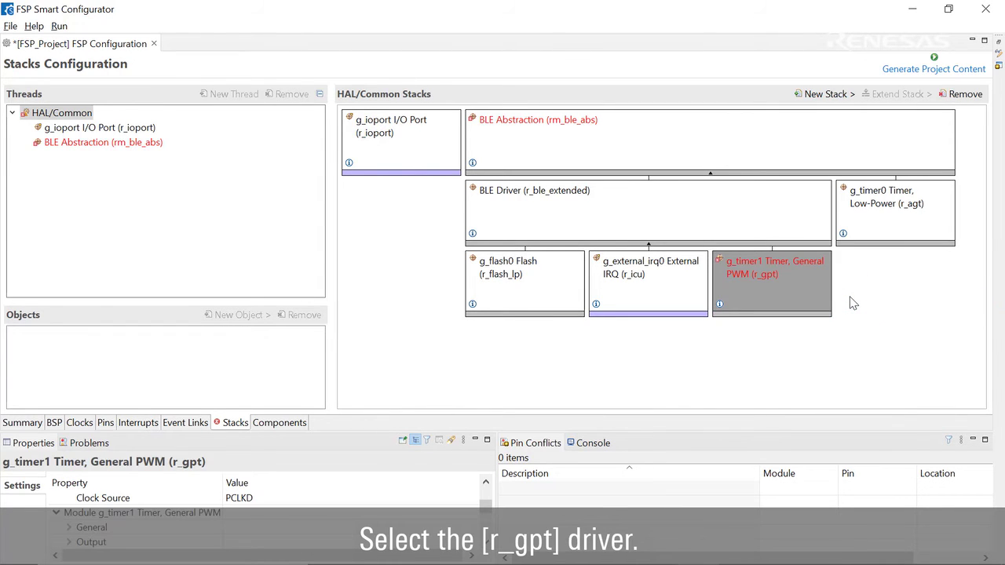
{"action": "left_click", "coordinate": [819, 296]}
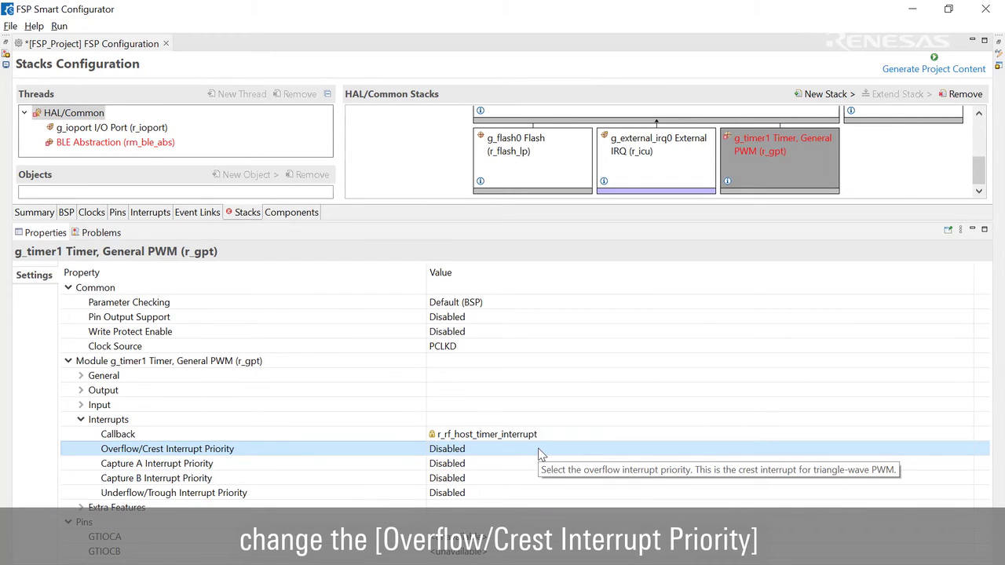
{"action": "left_click", "coordinate": [538, 450]}
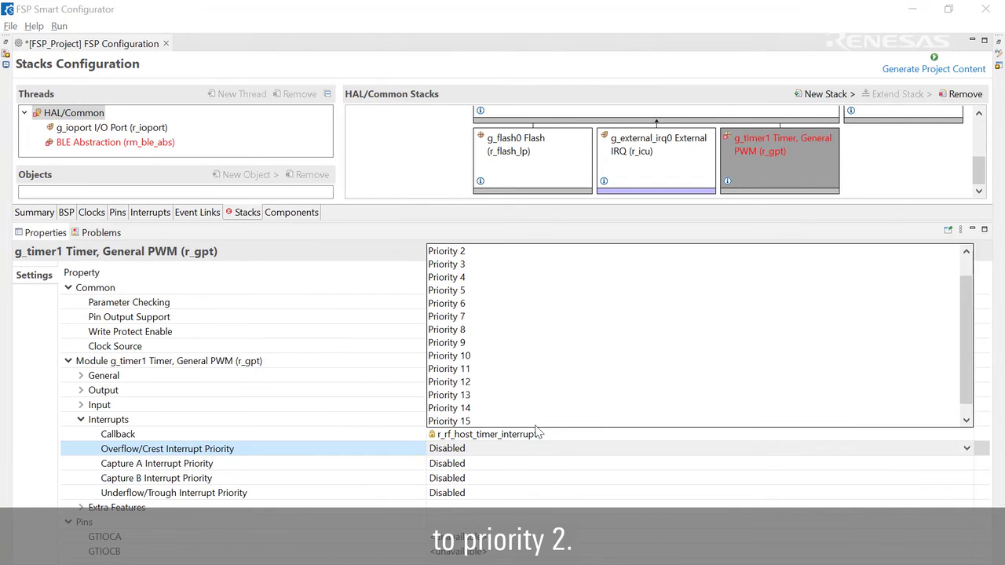
{"action": "left_click", "coordinate": [486, 253]}
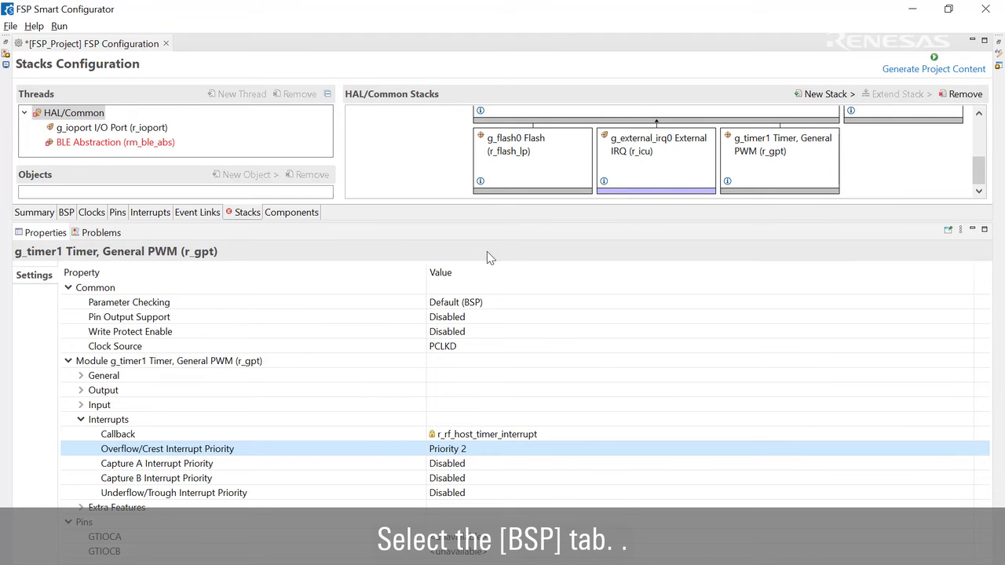
Step: Set the BSP main stack size to 0x1000 and the heap size to 0x2000 bytes, and generate the project content
{"action": "left_click", "coordinate": [69, 212]}
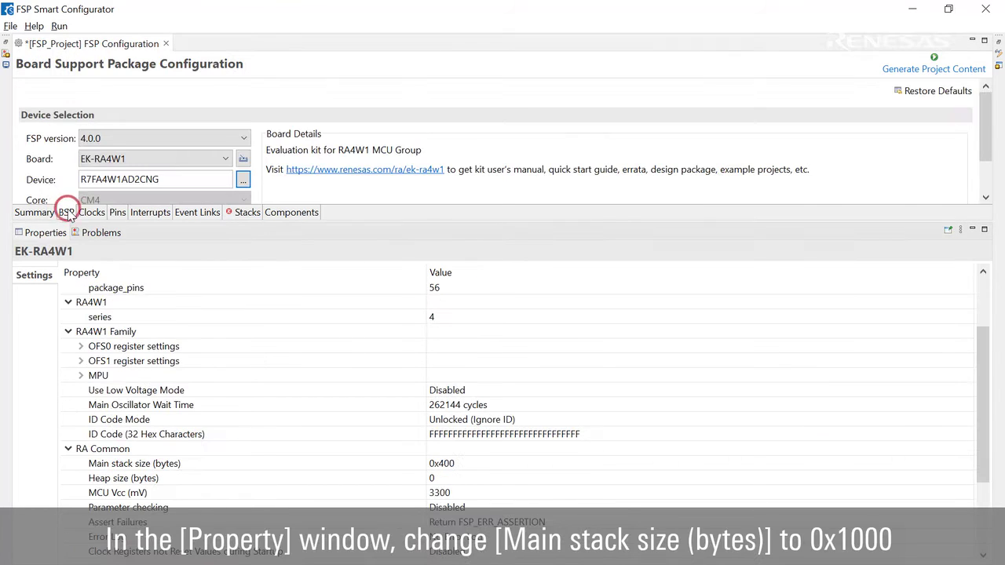
{"action": "left_click", "coordinate": [484, 466]}
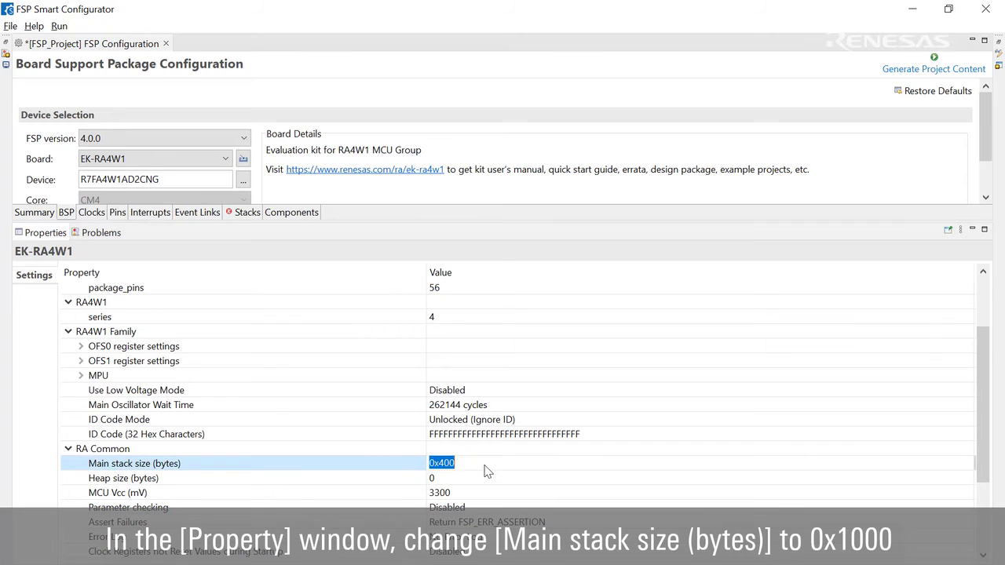
{"action": "type", "text": "0x"}
{"action": "left_click", "coordinate": [499, 481]}
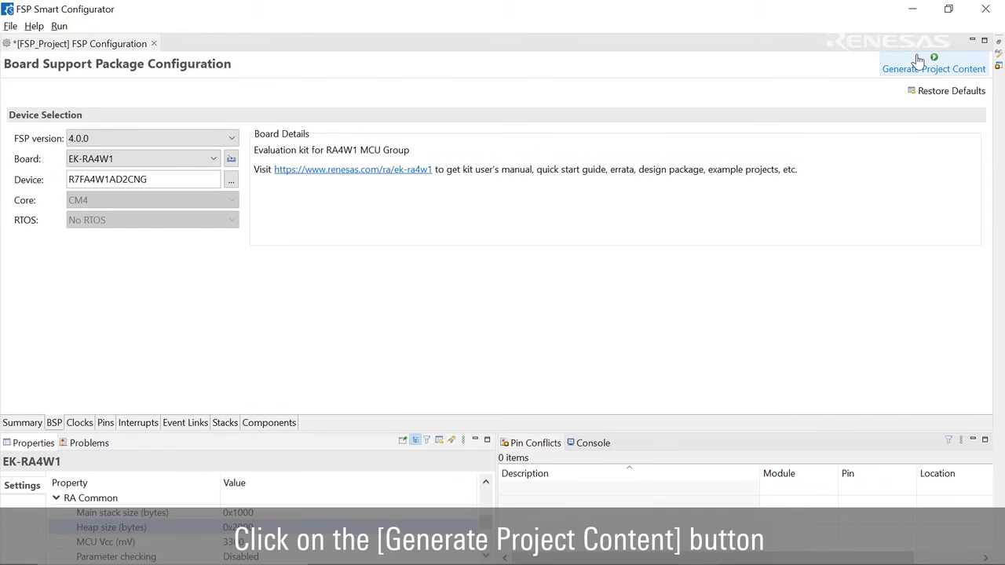
{"action": "left_click", "coordinate": [918, 60]}
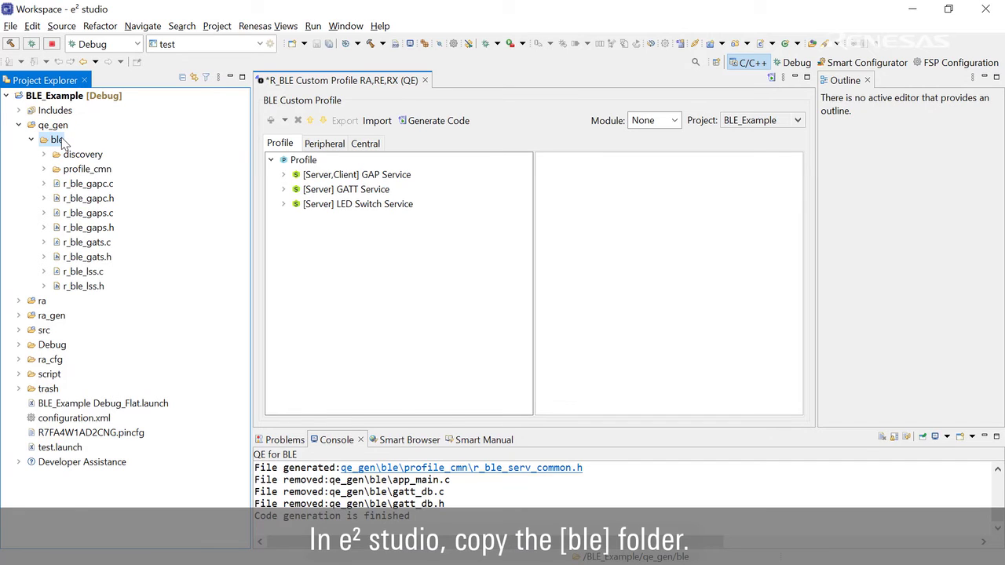
Step: Switch to e² studio and copy the ble folder from BLE_Example's qe_gen into the Keil project folder C:\Workspace\Keil
{"action": "right_click", "coordinate": [63, 140]}
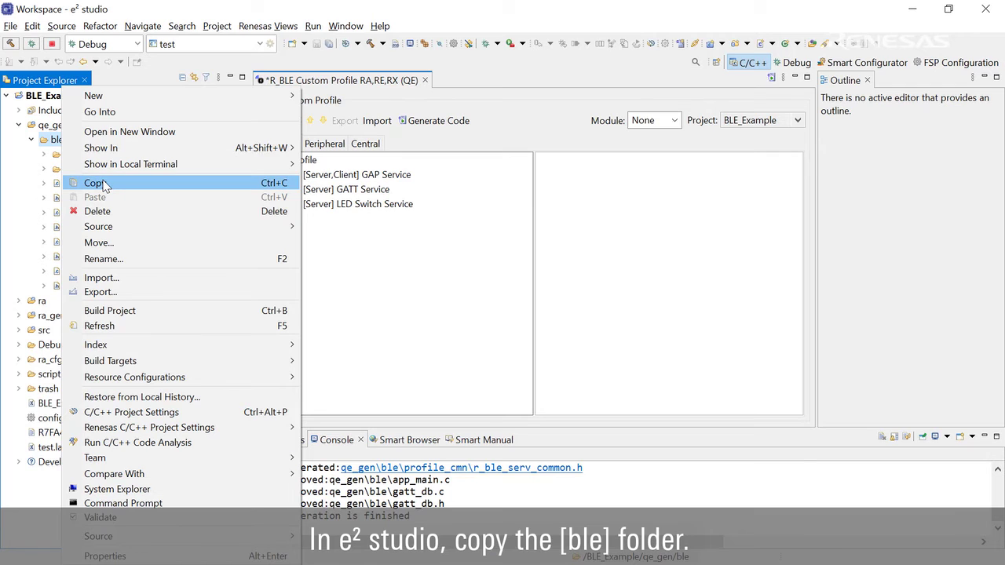
{"action": "left_click", "coordinate": [102, 183]}
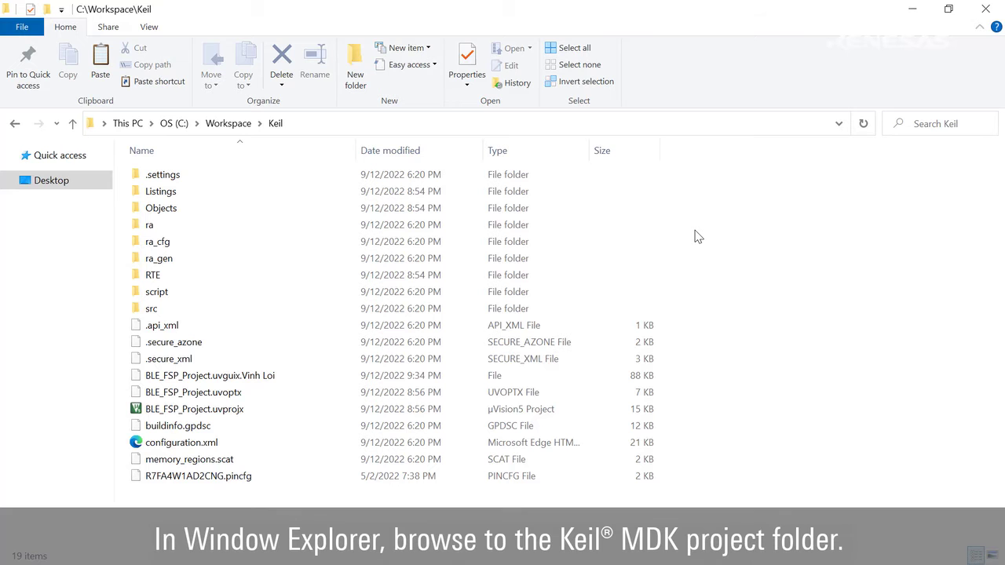
{"action": "right_click", "coordinate": [695, 209]}
{"action": "left_click", "coordinate": [739, 319]}
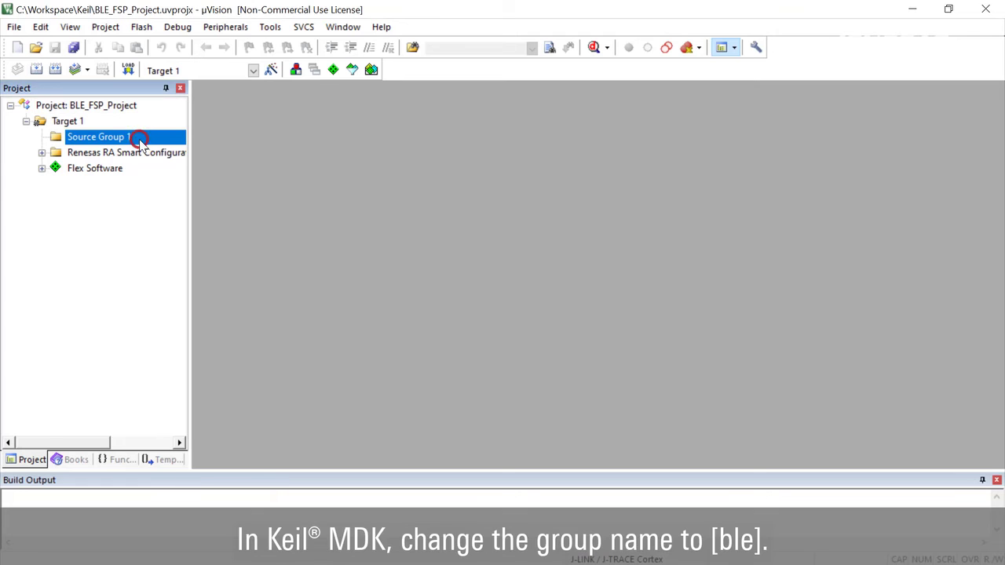
Step: Switch to Keil µVision and rename Source Group 1 under Target 1 as ble
{"action": "key", "text": "F2"}
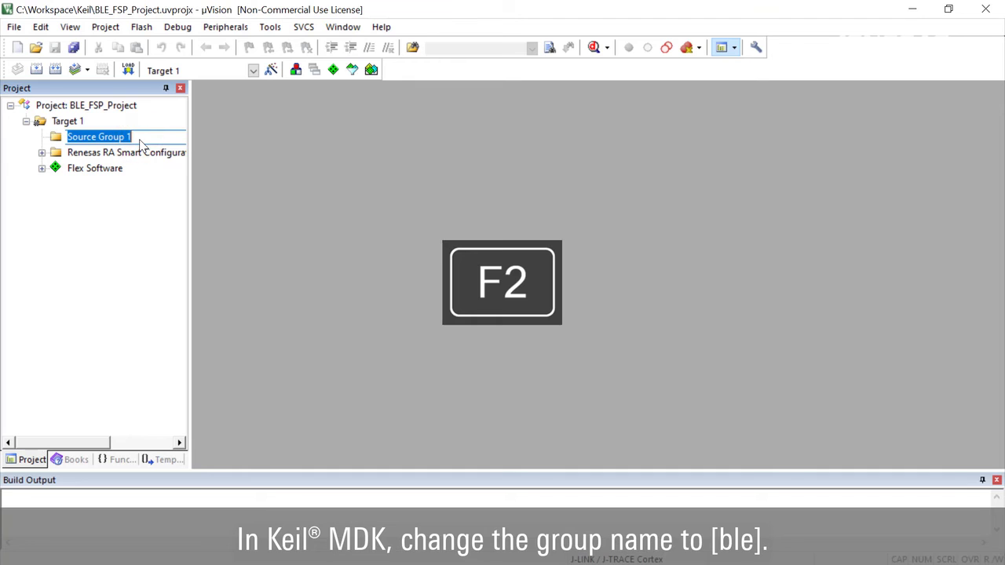
{"action": "type", "text": "ble"}
{"action": "key", "text": "Return"}
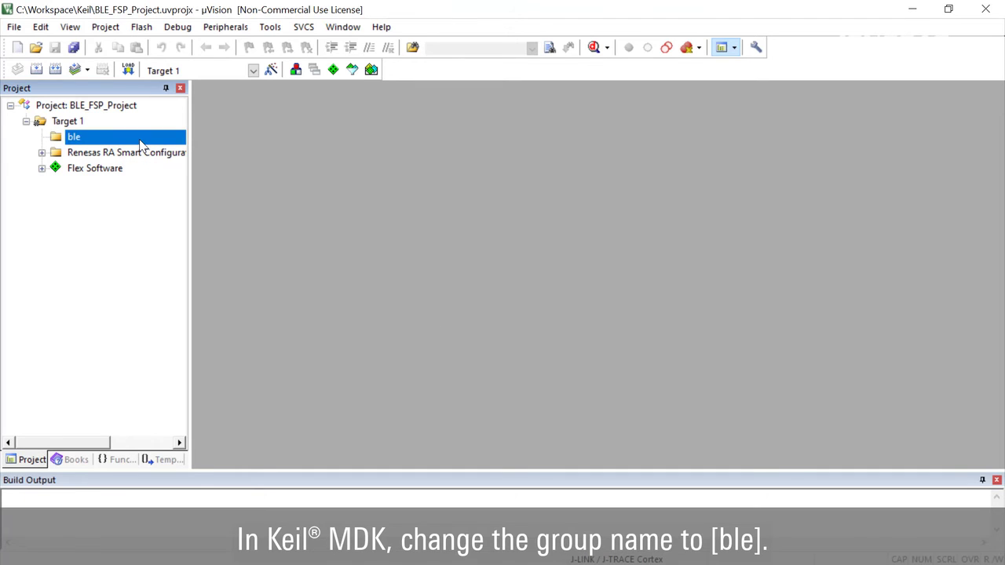
Step: Add all existing C source files directly inside the ble folder, from app_main.c to r_ble_lss.c, to the ble group
{"action": "right_click", "coordinate": [140, 142]}
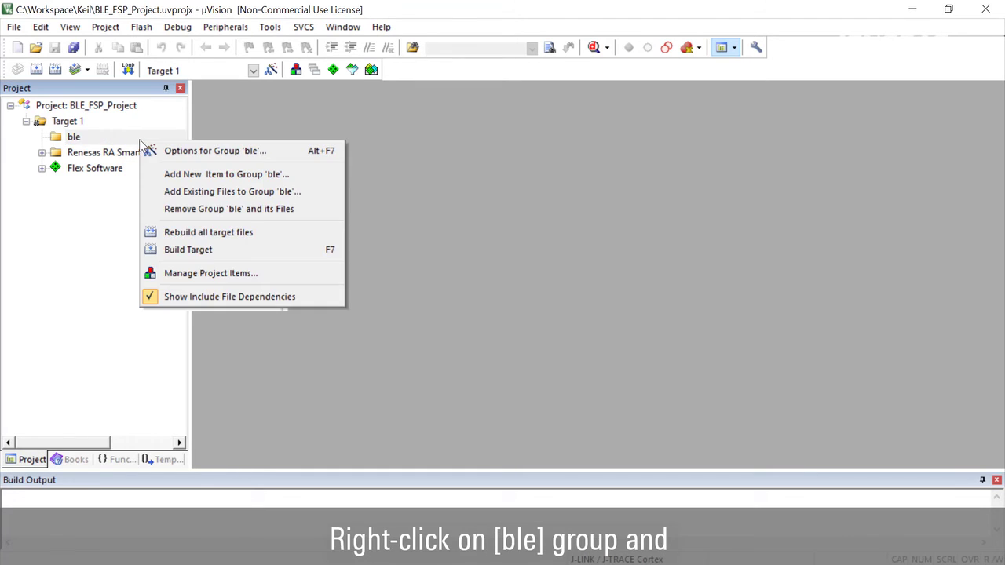
{"action": "left_click", "coordinate": [194, 191]}
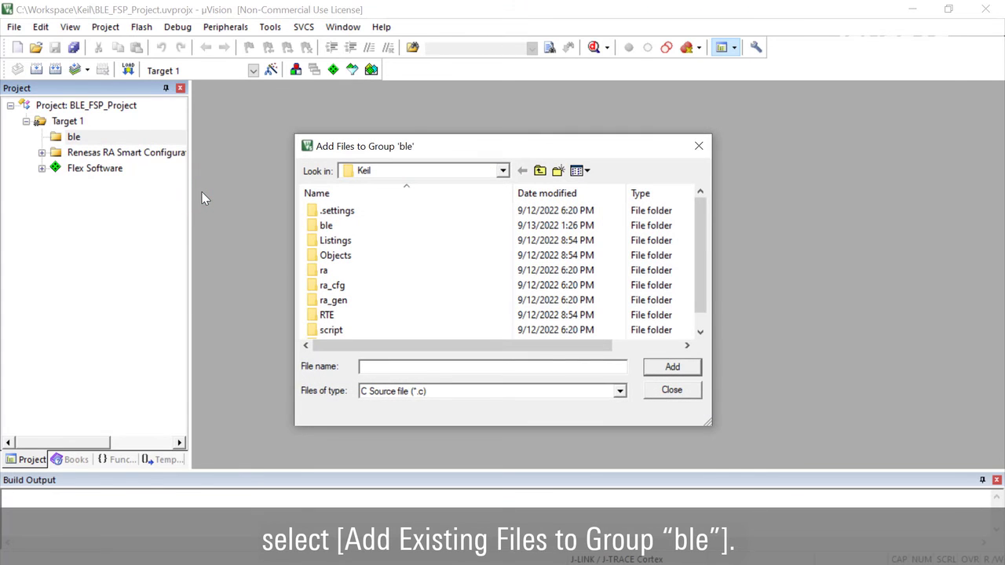
{"action": "double_click", "coordinate": [326, 225]}
{"action": "left_click", "coordinate": [351, 243]}
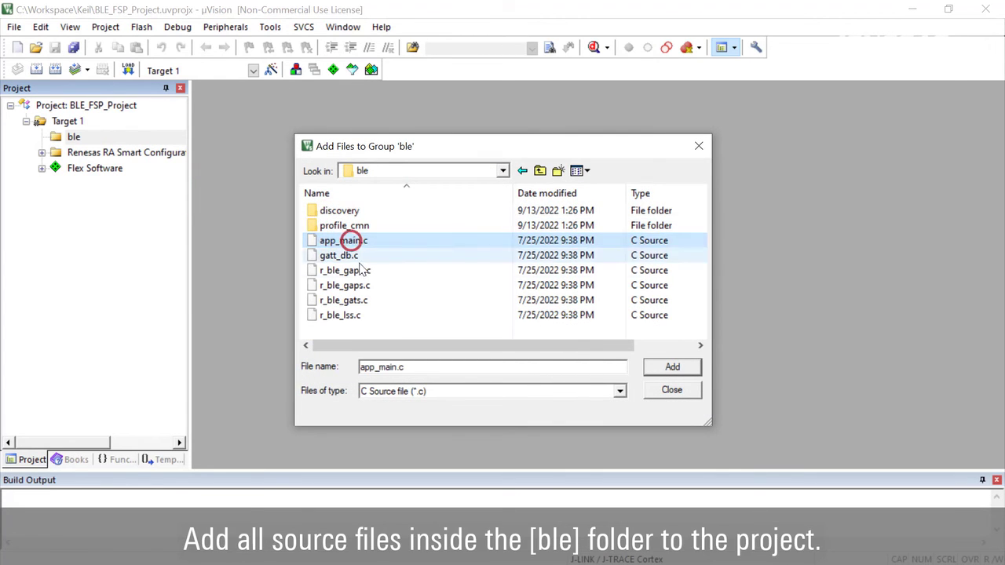
{"action": "left_click", "coordinate": [375, 316], "text": "shift"}
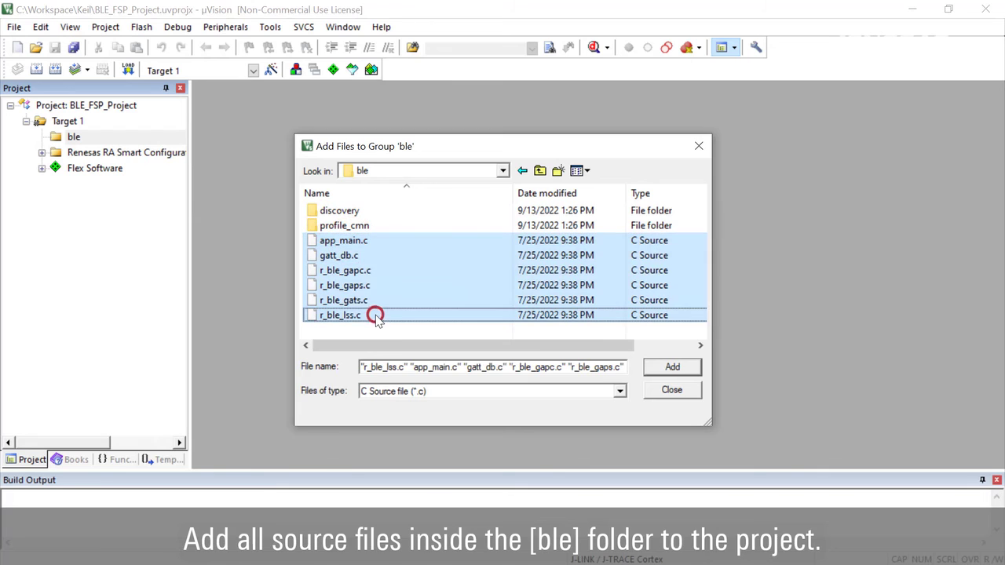
{"action": "left_click", "coordinate": [652, 369]}
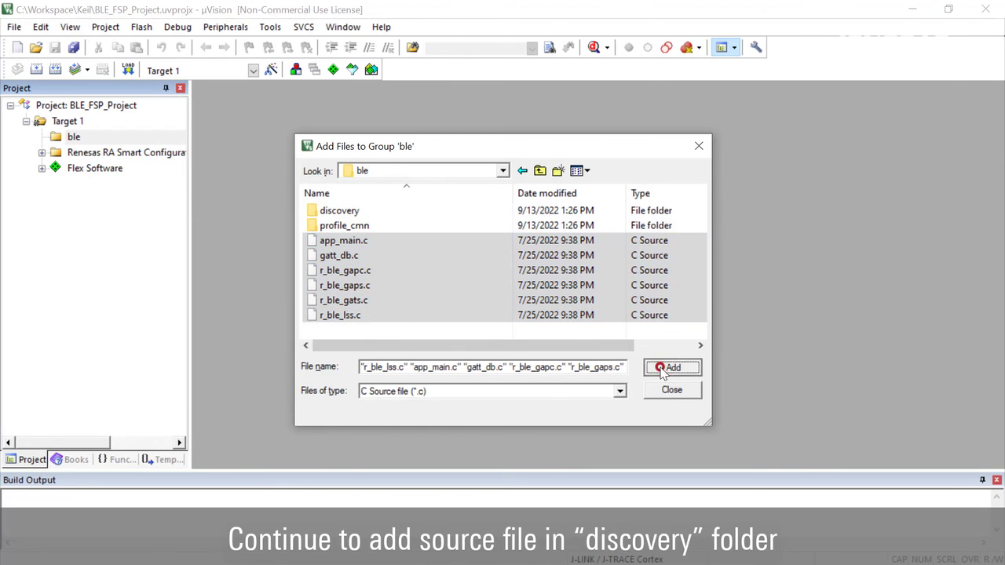
Step: Add r_ble_disc.c from the discovery subfolder to the ble group
{"action": "double_click", "coordinate": [366, 210]}
{"action": "left_click", "coordinate": [384, 212]}
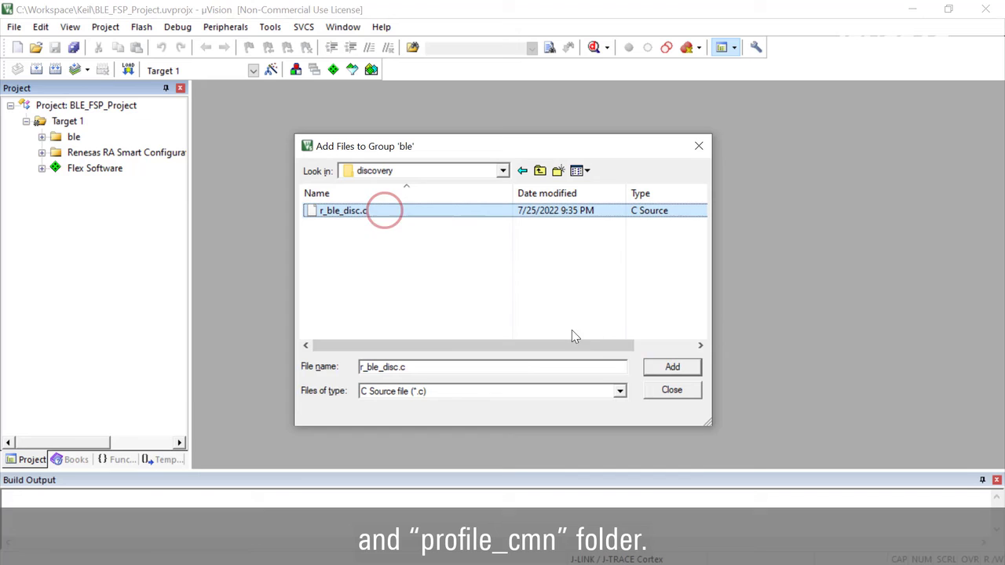
{"action": "left_click", "coordinate": [651, 368]}
Step: Add r_ble_serv_common.c, r_ble_servc_if.c and r_ble_servs_if.c from the profile_cmn subfolder to the ble group and finish adding files
{"action": "left_click", "coordinate": [539, 170]}
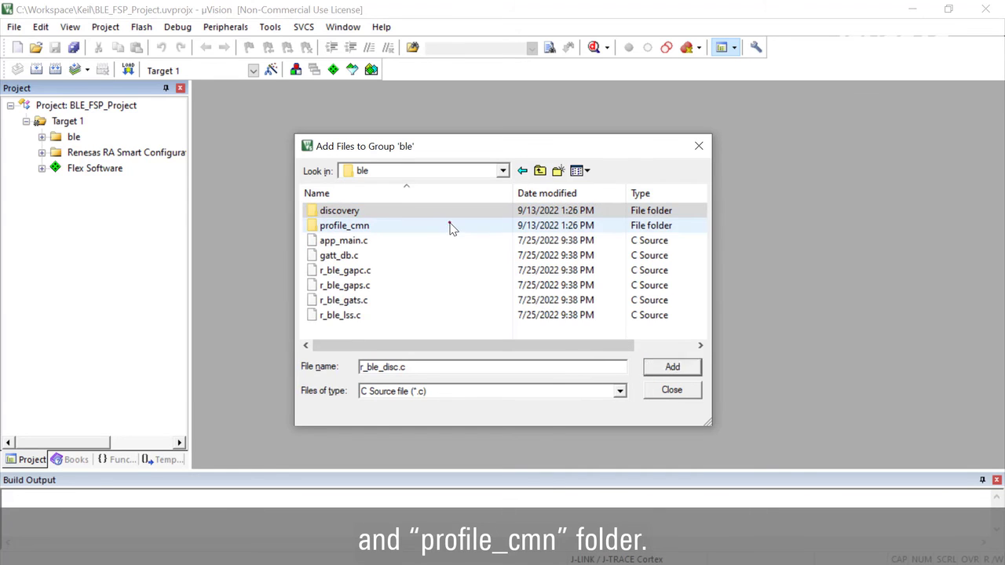
{"action": "double_click", "coordinate": [453, 225]}
{"action": "left_click_drag", "start_coordinate": [428, 202], "coordinate": [463, 291]}
{"action": "left_click", "coordinate": [671, 369]}
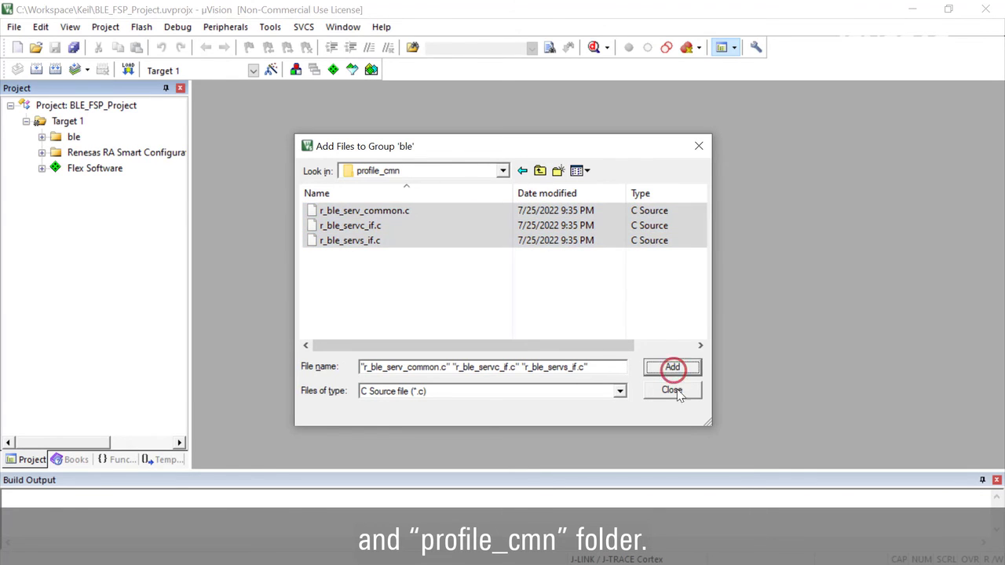
{"action": "left_click", "coordinate": [671, 390]}
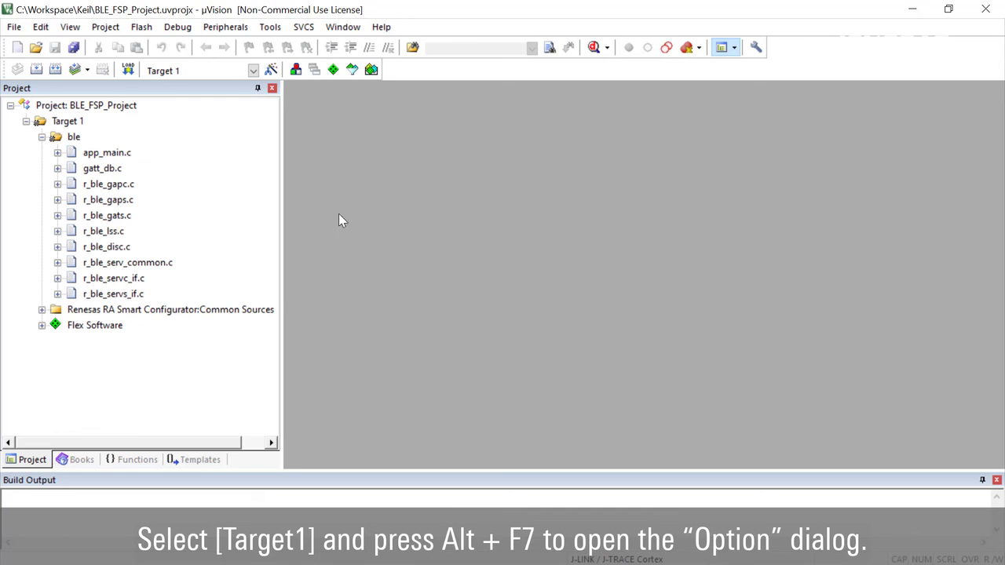
Step: Configure Target 1's C/C++ (AC6) options with the preprocessor symbol _RENESAS_RA_ and the include path .\ble
{"action": "left_click", "coordinate": [66, 122]}
{"action": "key", "text": "alt+F7"}
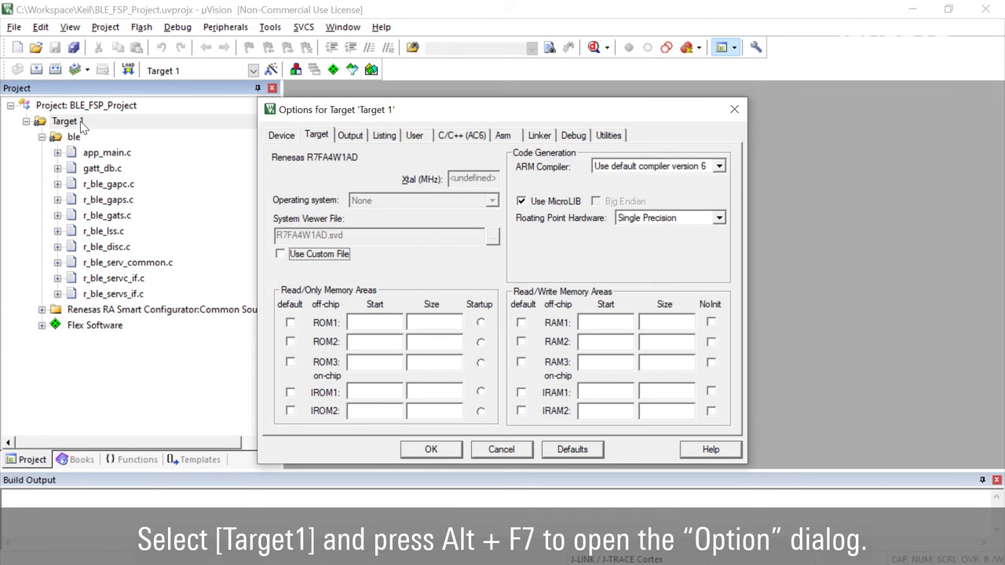
{"action": "left_click", "coordinate": [463, 137]}
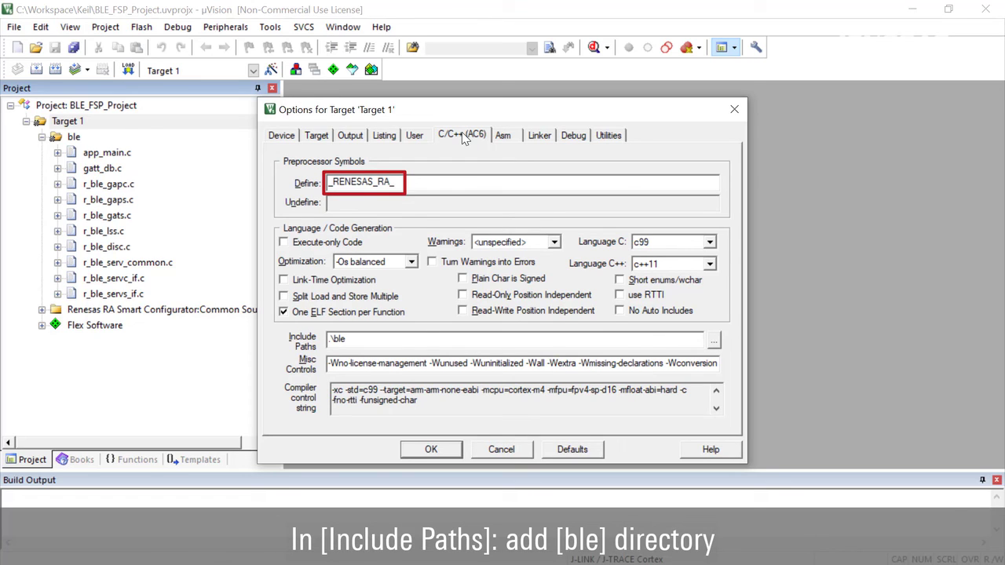
{"action": "left_click", "coordinate": [437, 446]}
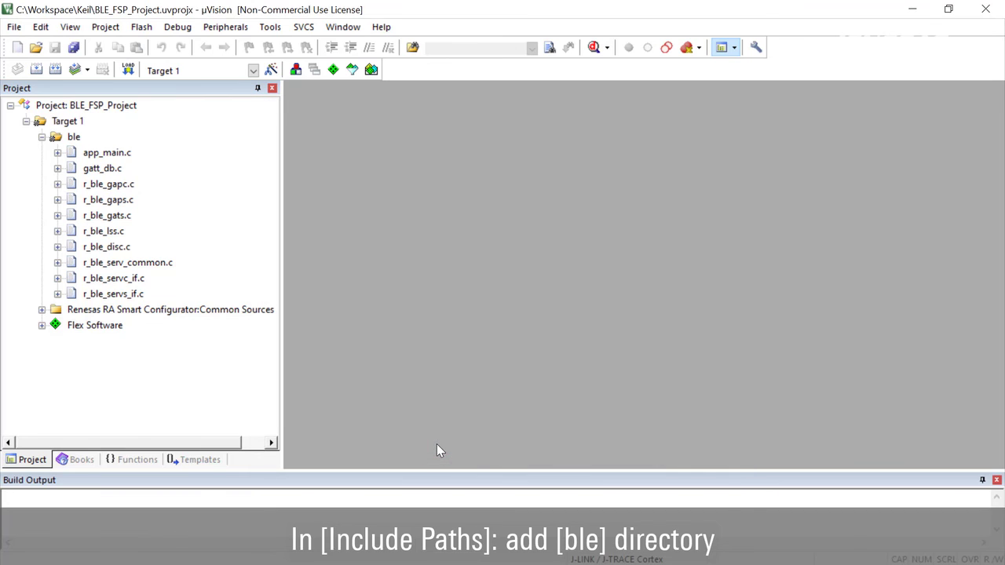
Step: Rebuild all target files of Target 1
{"action": "right_click", "coordinate": [101, 129]}
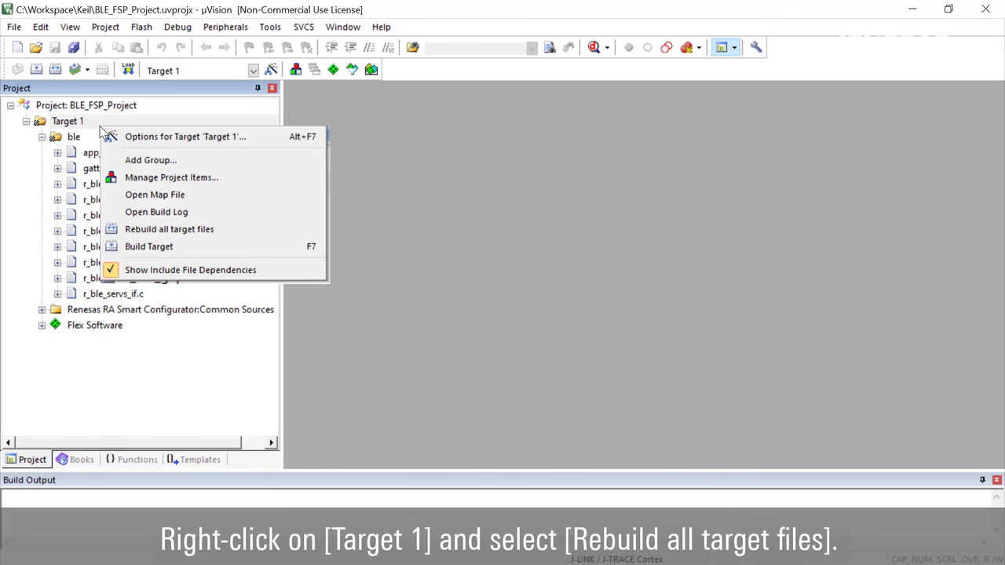
{"action": "left_click", "coordinate": [193, 236]}
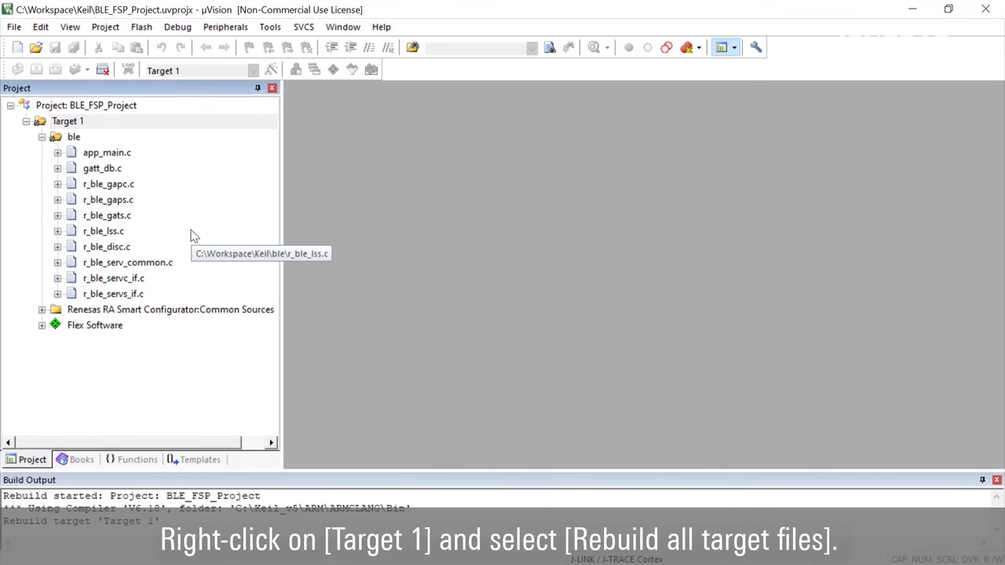